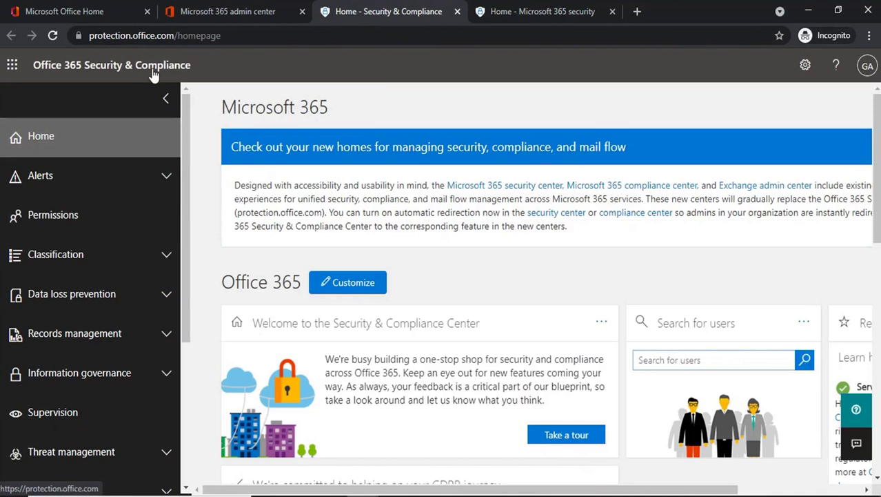
Open Threat management > Policy > Anti-phishing in Security & Compliance, then switch to the Defender tab
click(224, 12)
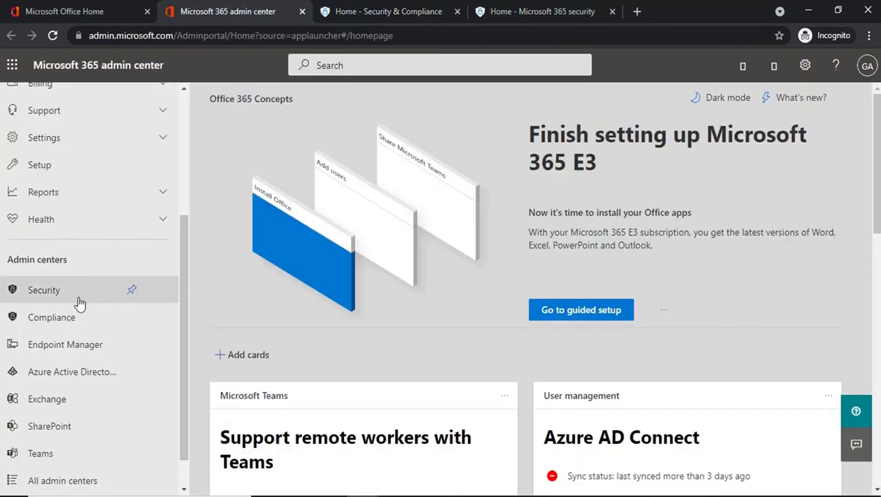
click(378, 14)
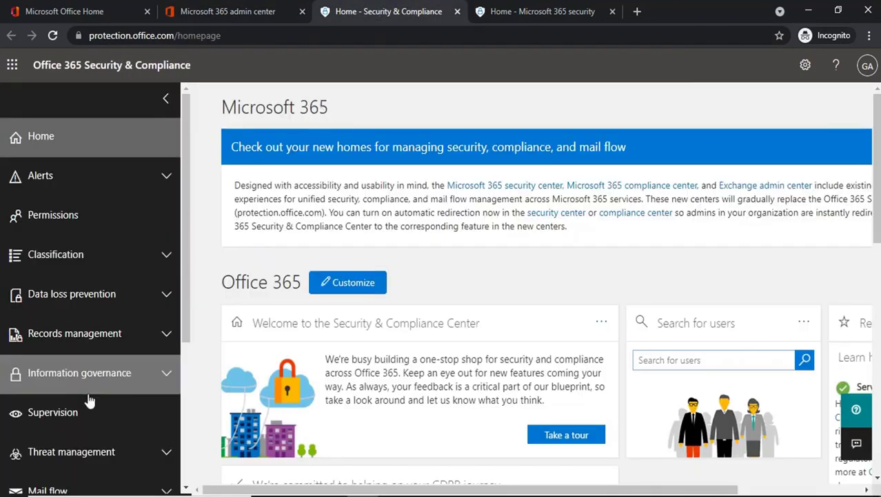
scroll(89, 428, down, 2)
click(107, 315)
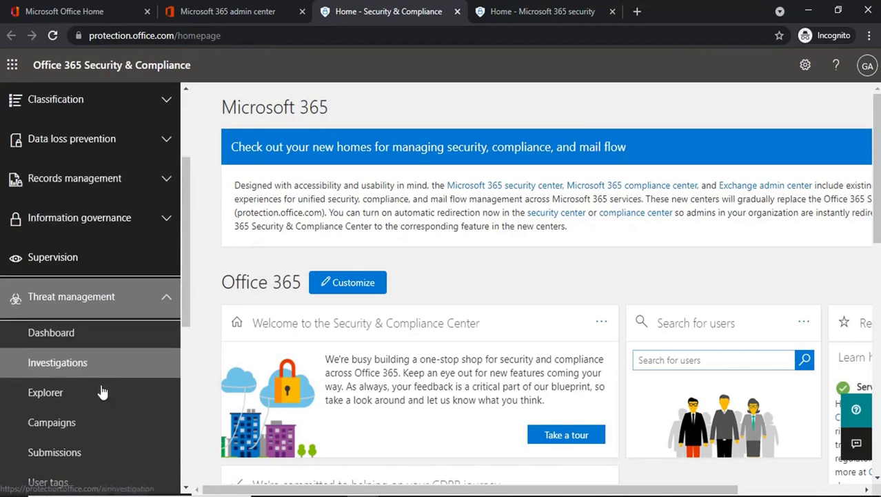
scroll(102, 390, down, 3)
click(78, 389)
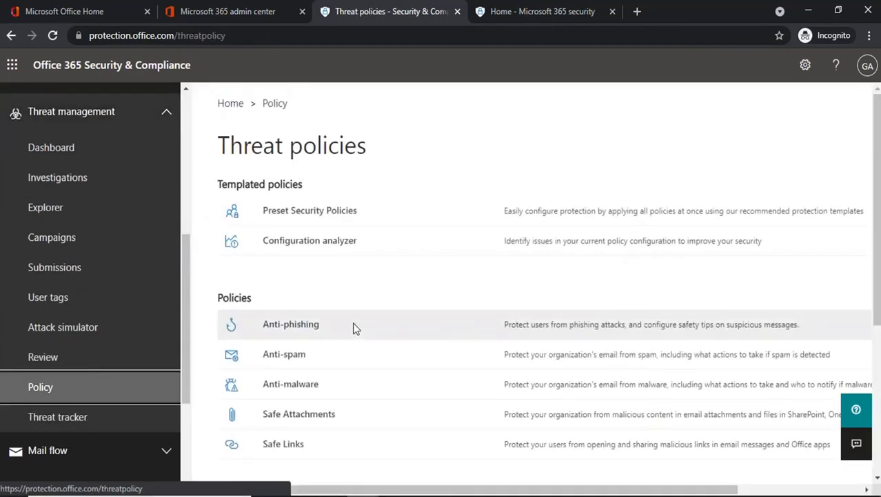
click(302, 326)
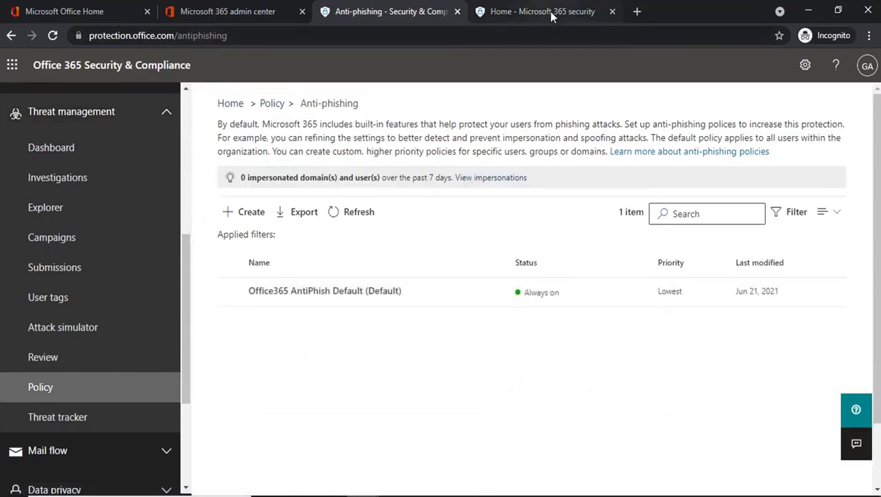
click(550, 11)
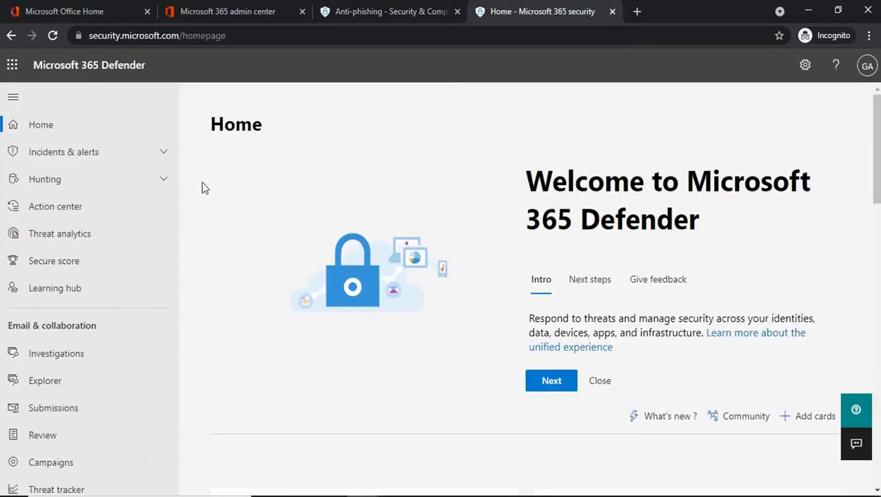
Open Policies & rules > Threat policies > Anti-phishing in Defender, briefly comparing with the older portal
scroll(93, 310, down, 3)
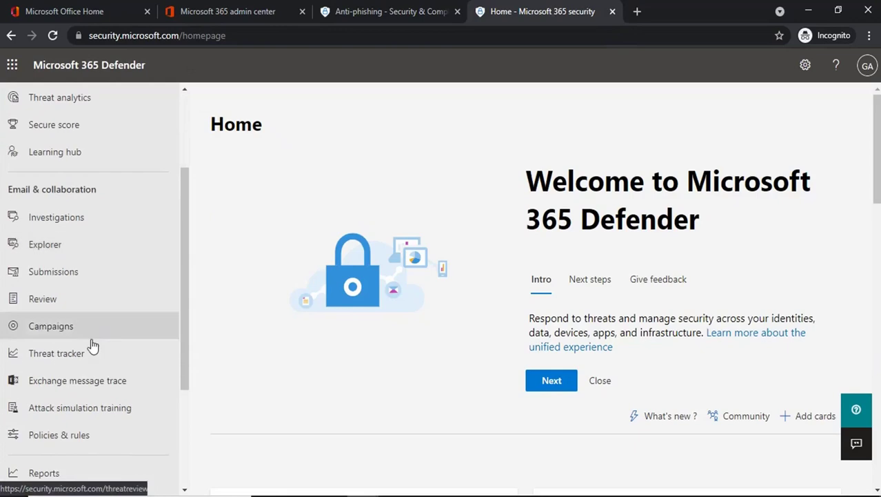
click(67, 433)
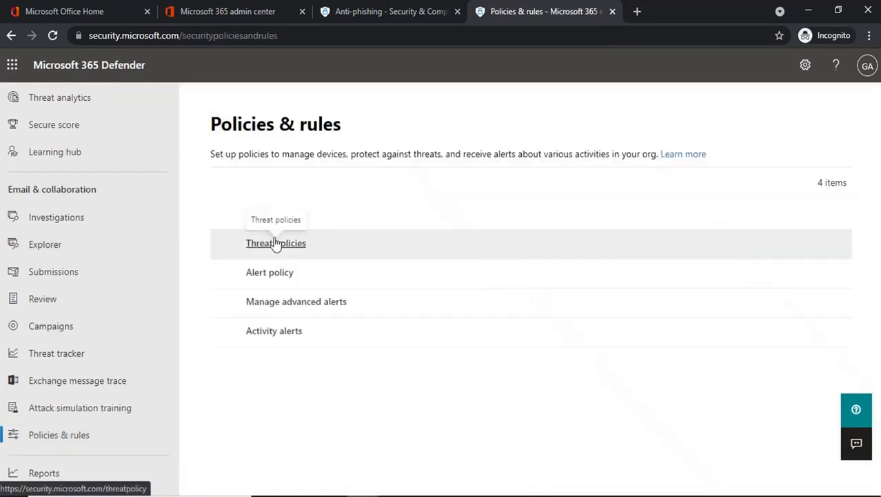
click(276, 248)
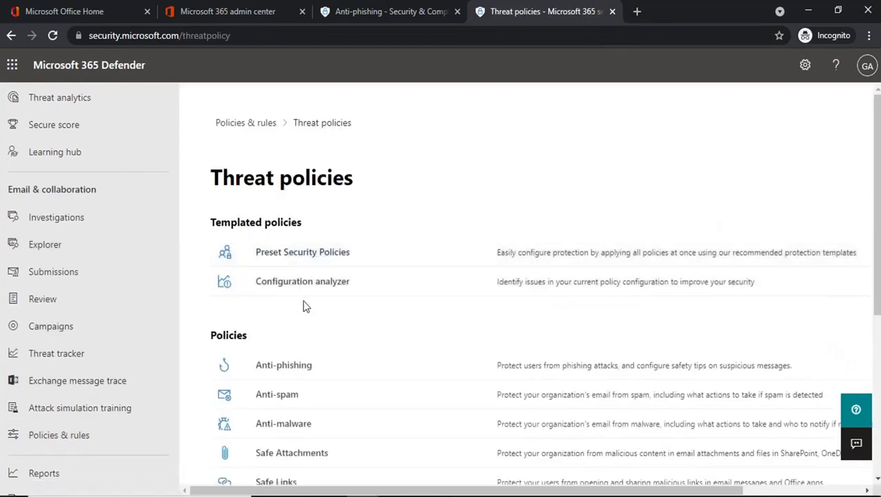
scroll(305, 306, down, 2)
click(284, 229)
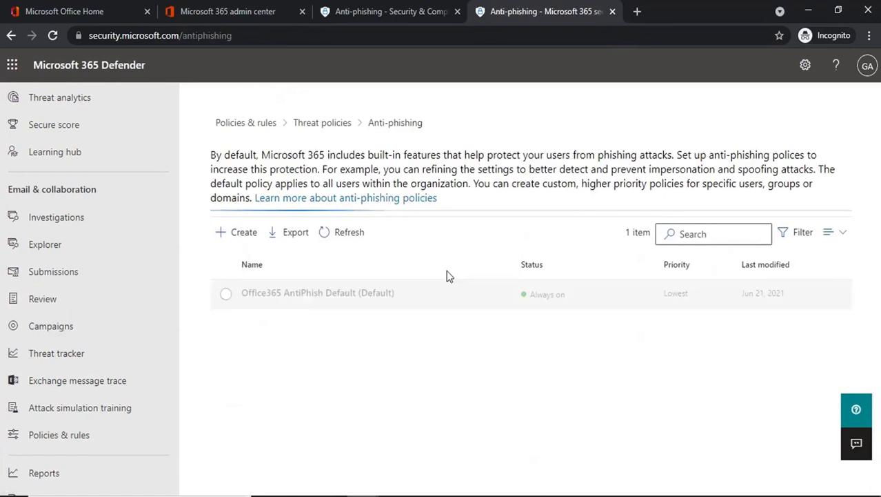
click(385, 13)
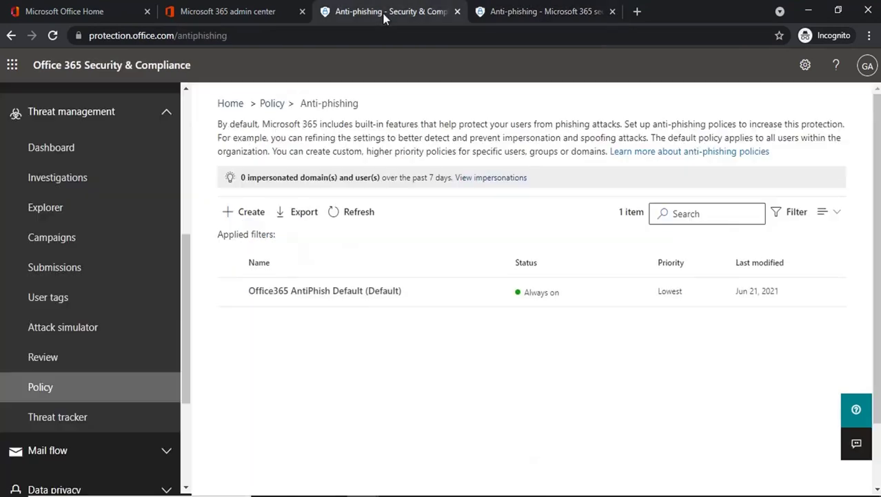
click(551, 14)
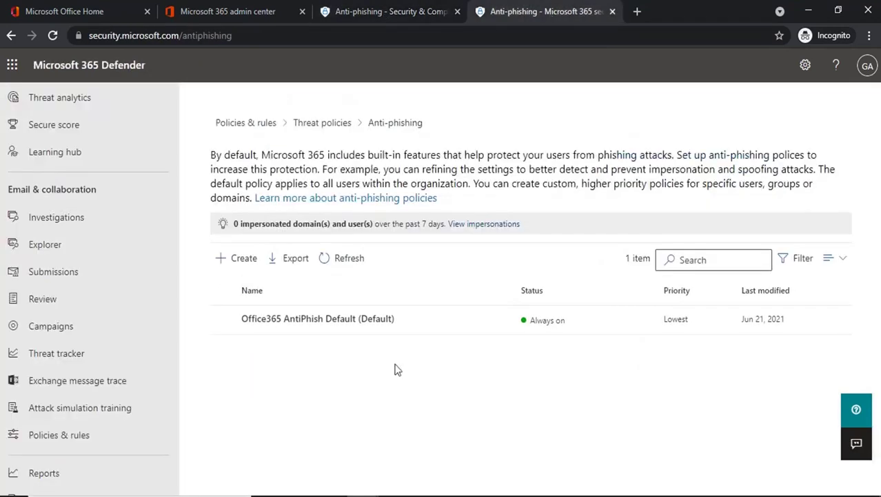
Scroll through the Office365 AntiPhish Default policy's details flyout, then close it
click(314, 322)
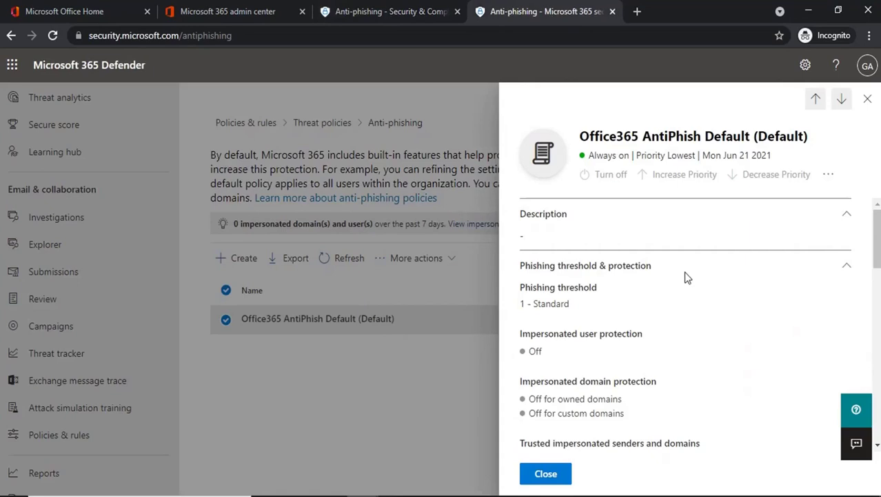
scroll(612, 350, down, 2)
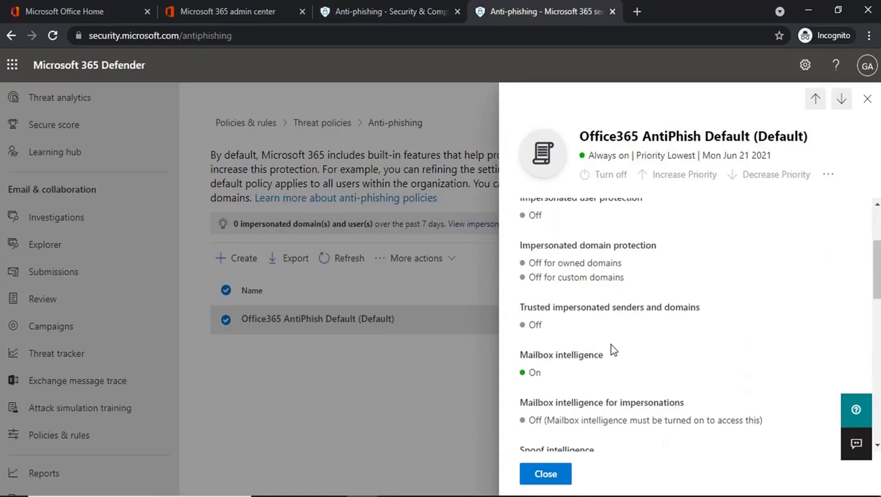
scroll(612, 350, down, 4)
scroll(613, 350, up, 1)
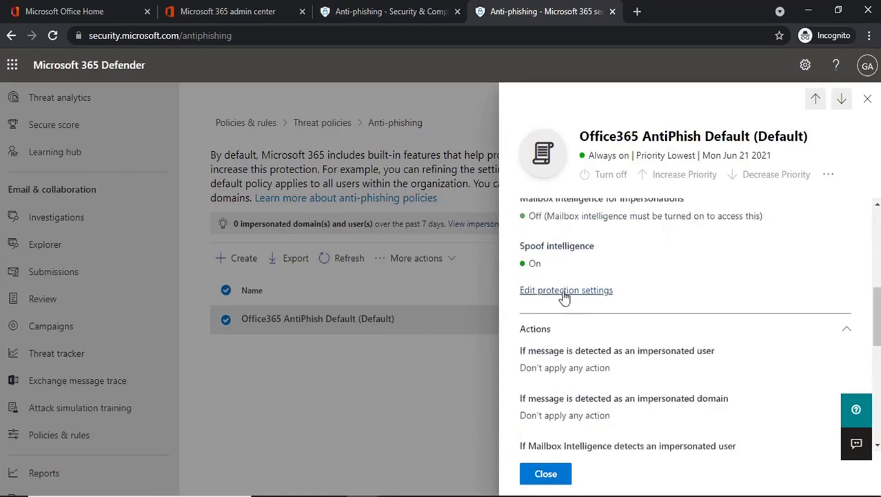
scroll(576, 351, down, 3)
scroll(578, 353, down, 2)
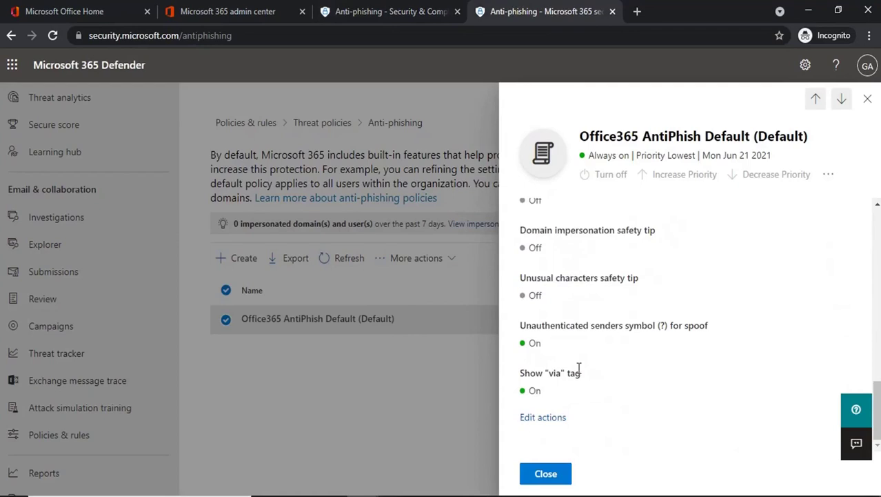
click(551, 474)
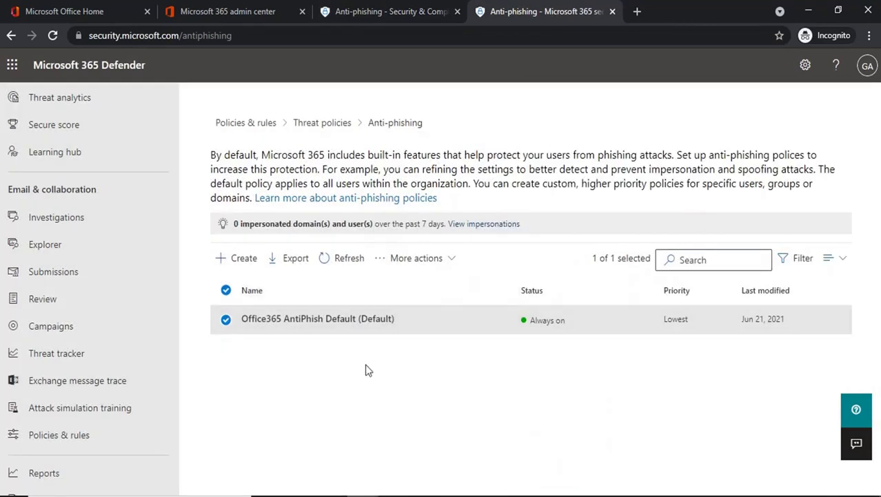
Start a new anti-phishing policy named 'Test'
click(241, 262)
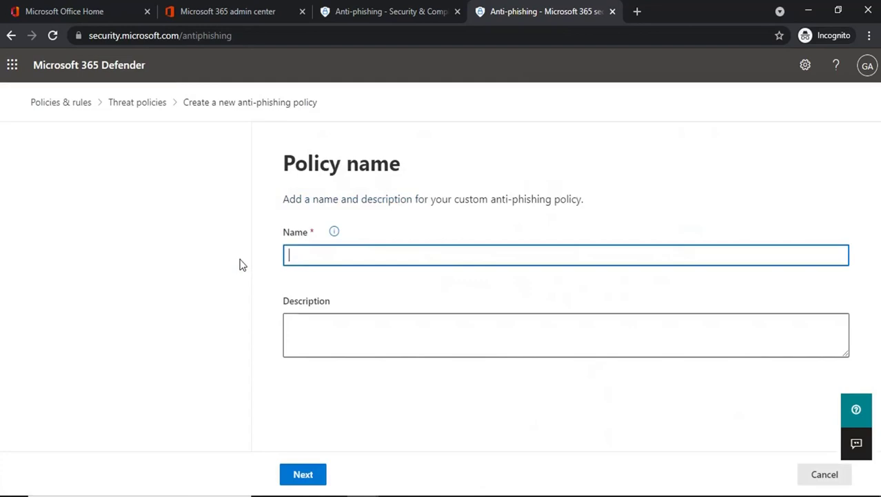
text(Test)
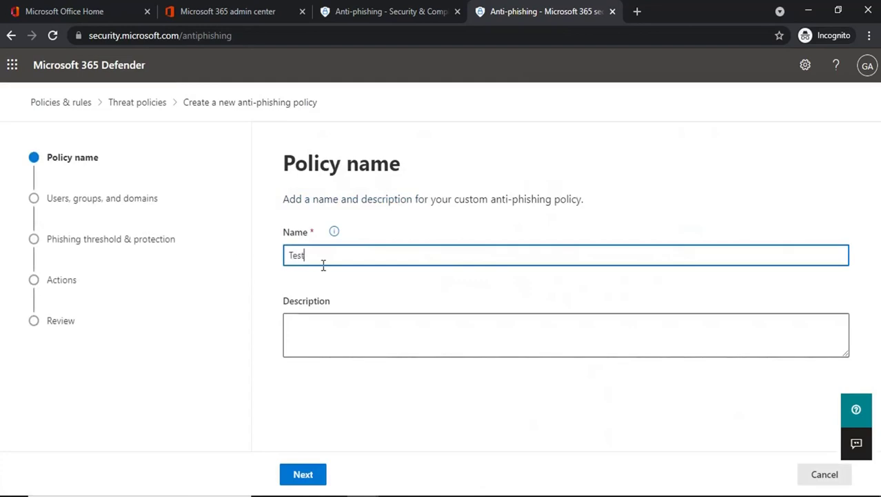
click(303, 474)
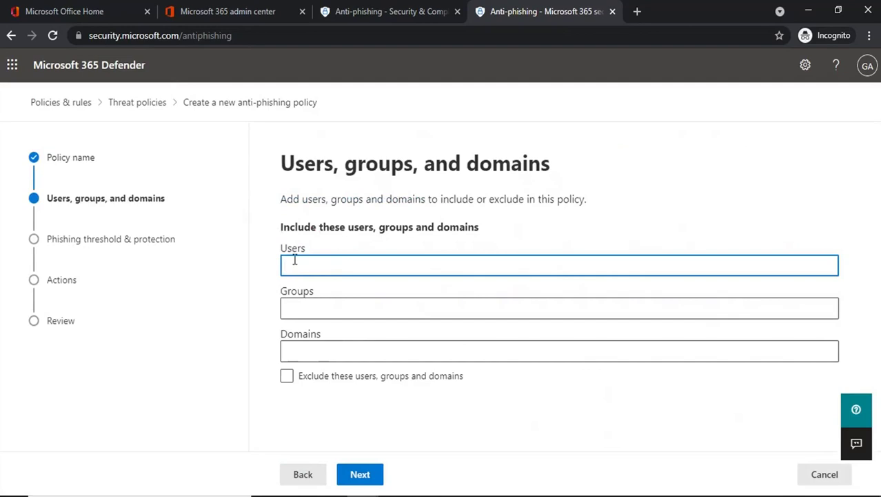
Apply the policy to one suggested user, removing the office365concepts.com domain and the exclusion option
text(user)
click(340, 322)
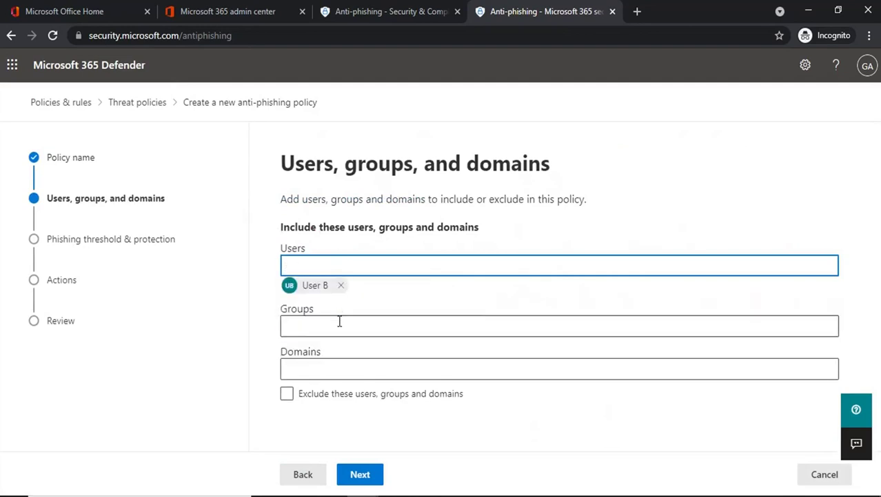
click(307, 325)
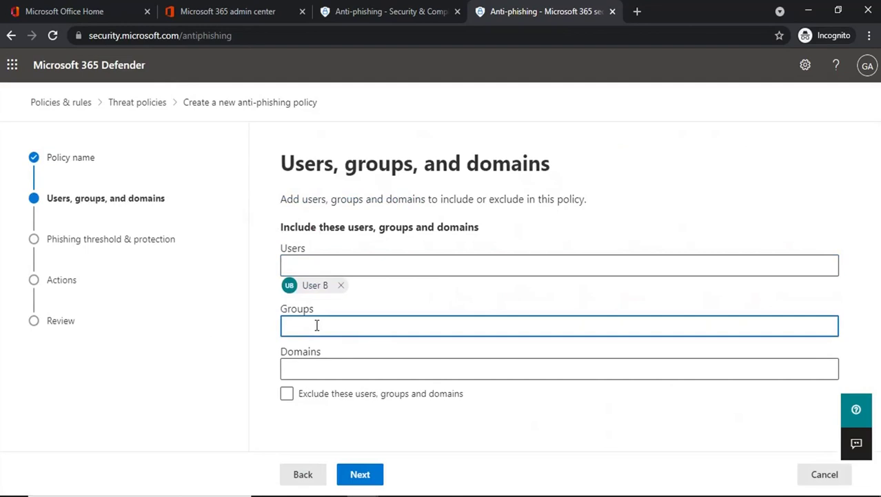
click(315, 369)
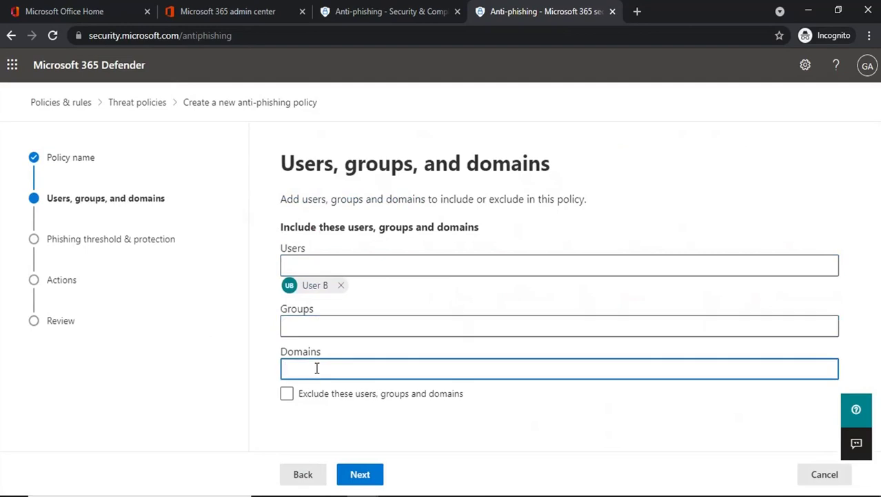
text(office)
click(334, 337)
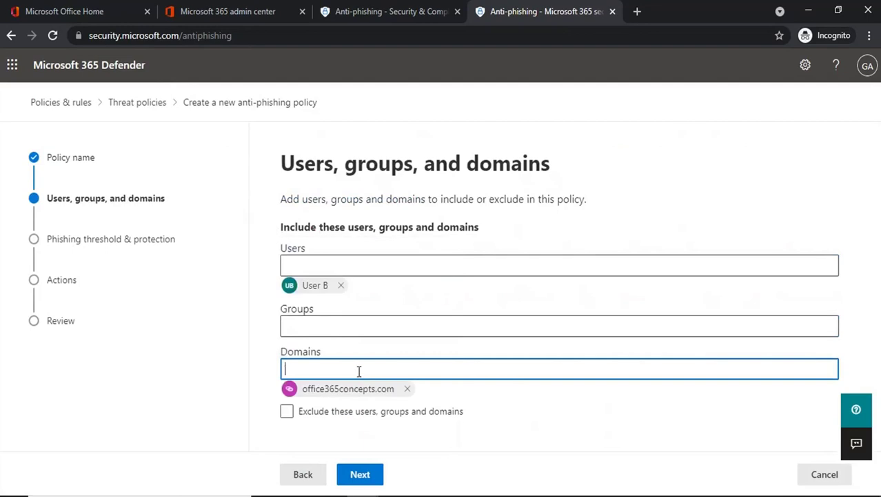
click(286, 412)
scroll(419, 399, down, 2)
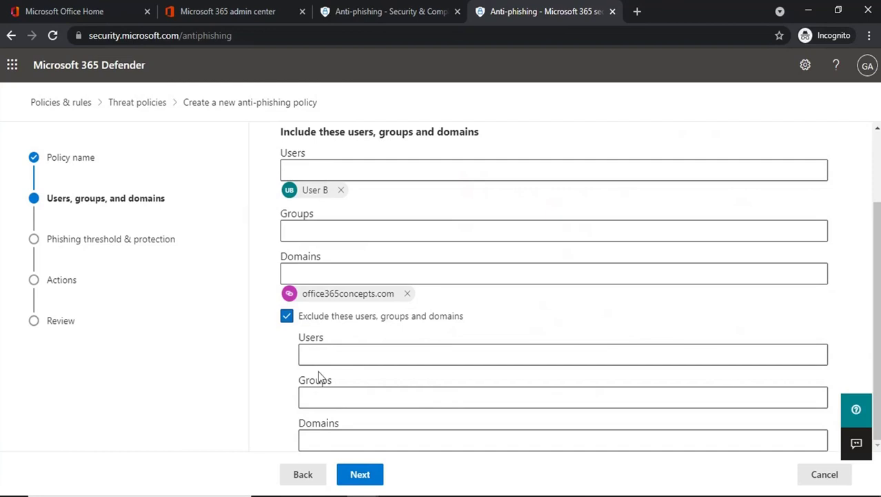
click(287, 316)
click(407, 389)
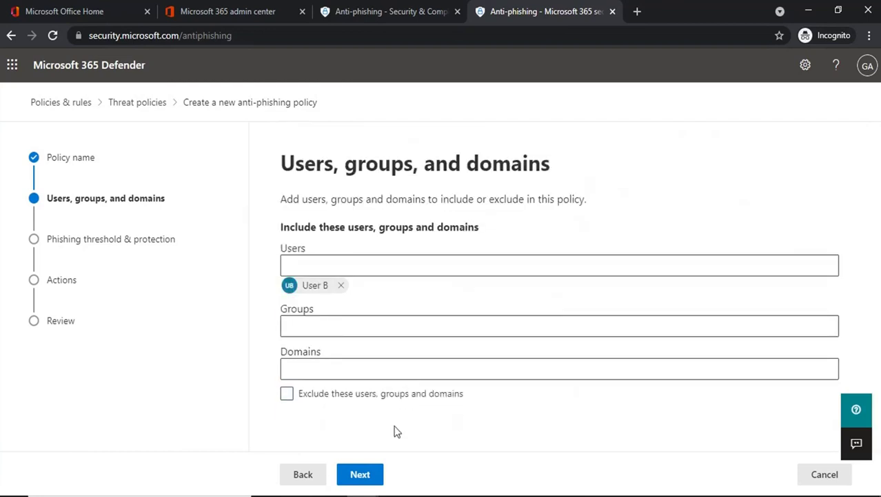
click(360, 475)
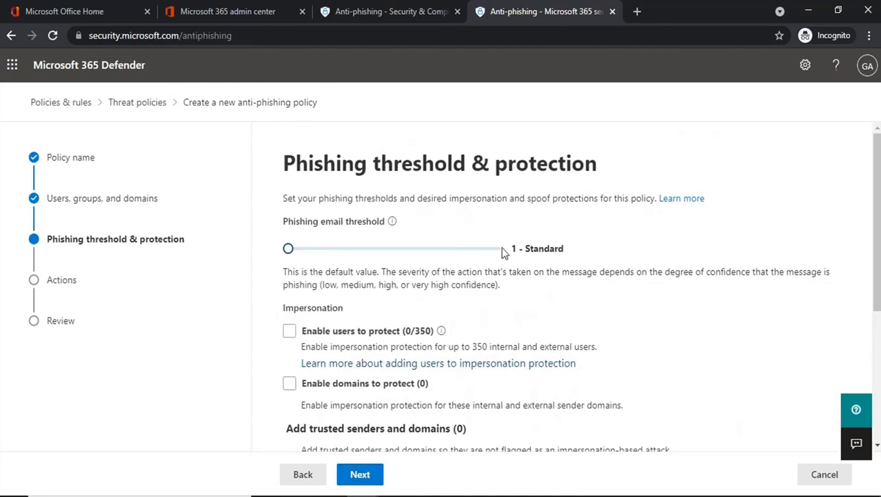
Set the phishing email threshold to 1 - Standard and enable users to protect
drag(289, 250, 510, 257)
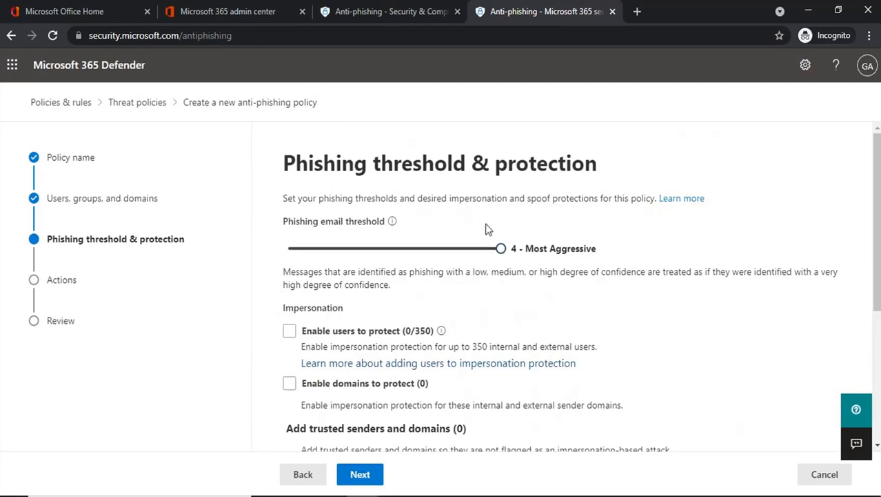
drag(501, 250, 214, 243)
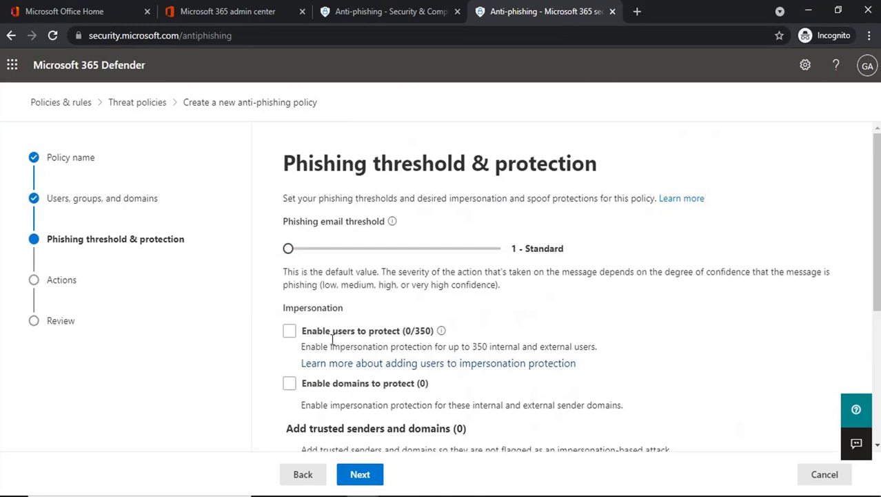
scroll(357, 312, down, 1)
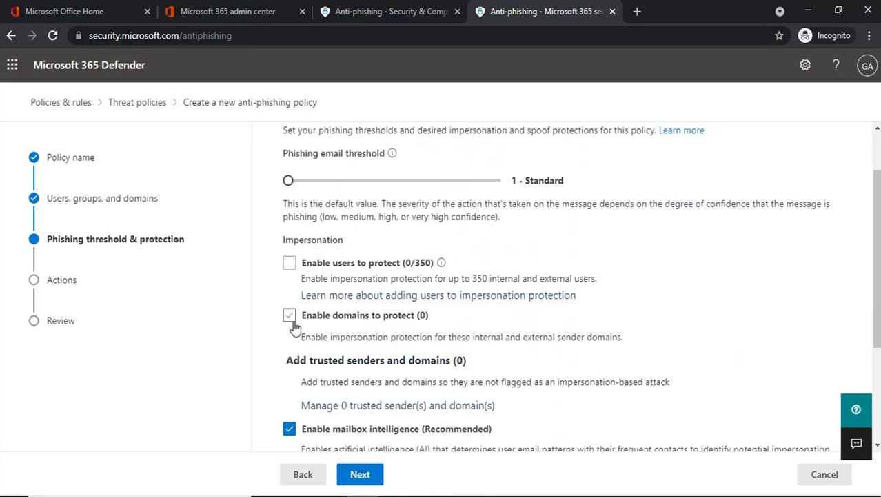
click(289, 263)
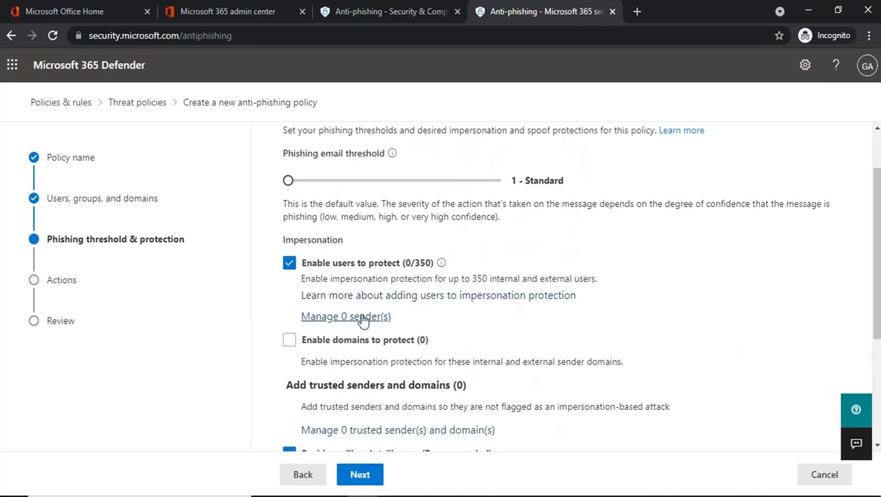
Enter a protected sender's name and e-mail address and add it to the list
click(363, 319)
click(560, 227)
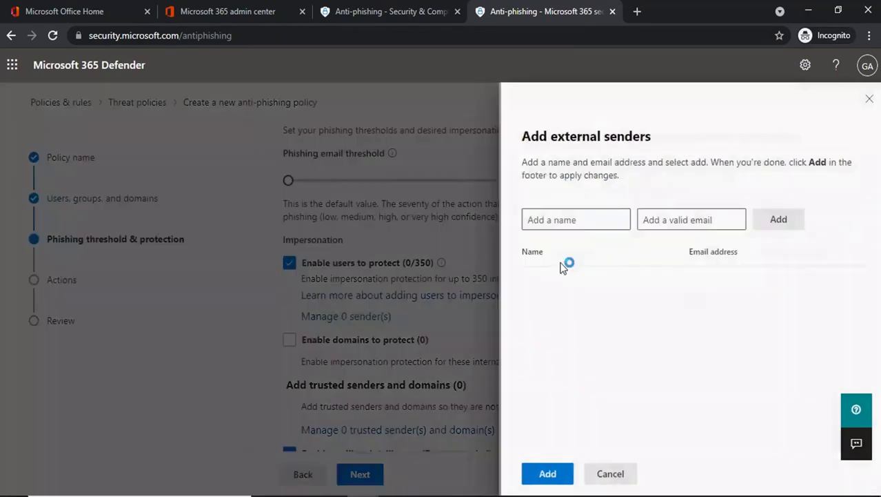
click(562, 220)
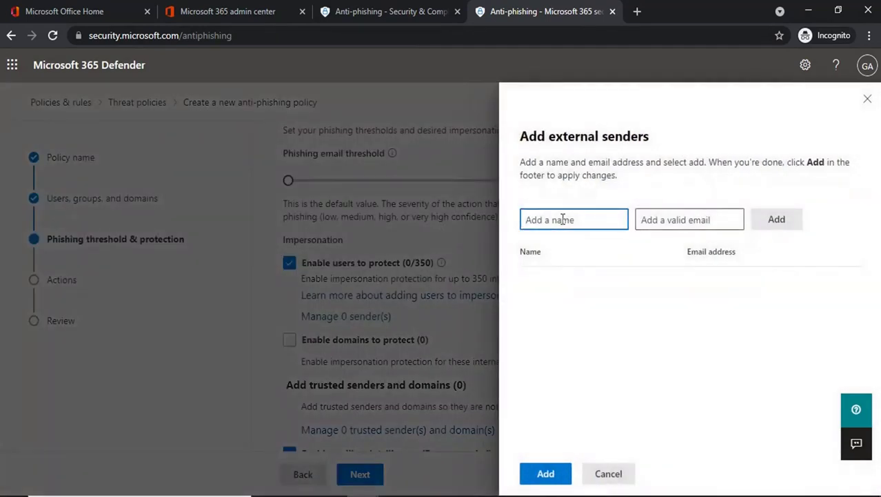
text(usera)
click(697, 217)
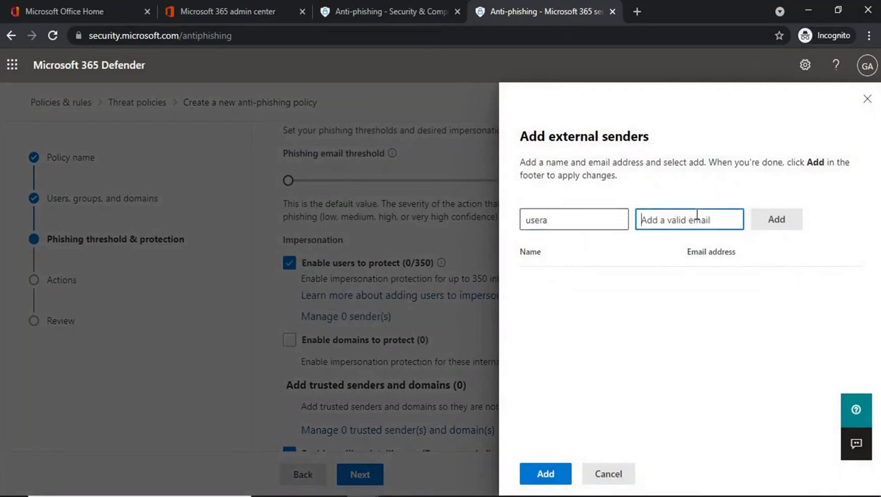
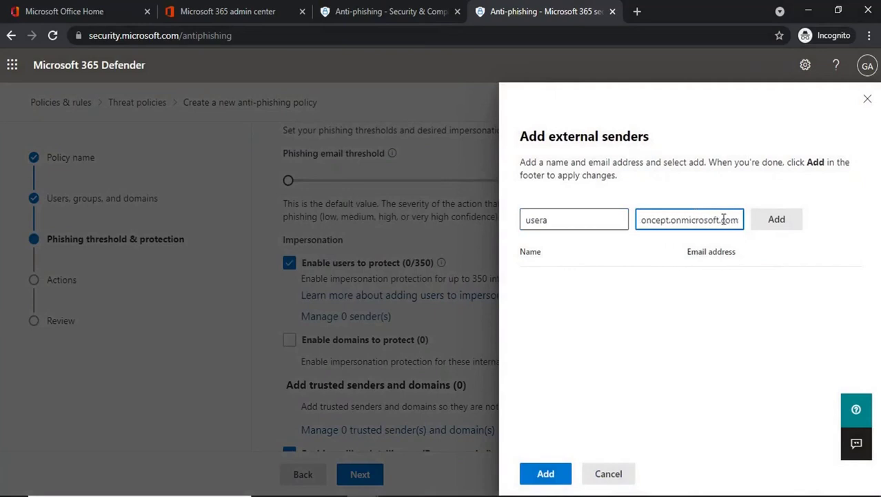
click(790, 226)
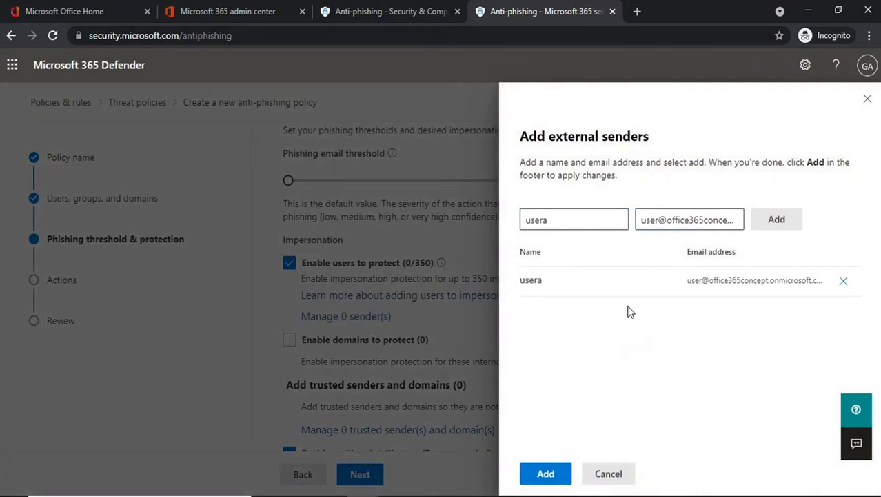
Save the new sender to the protection list, dismissing a second add-sender form
drag(687, 280, 734, 308)
click(711, 280)
click(718, 308)
click(546, 475)
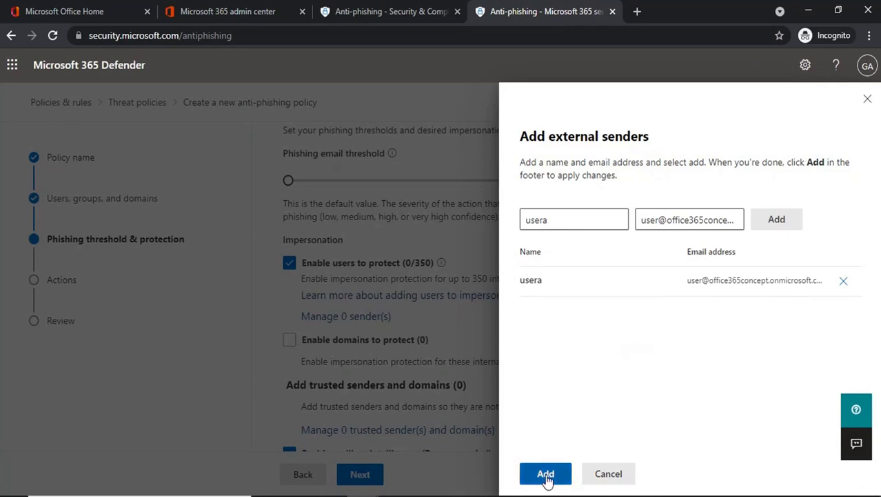
click(560, 224)
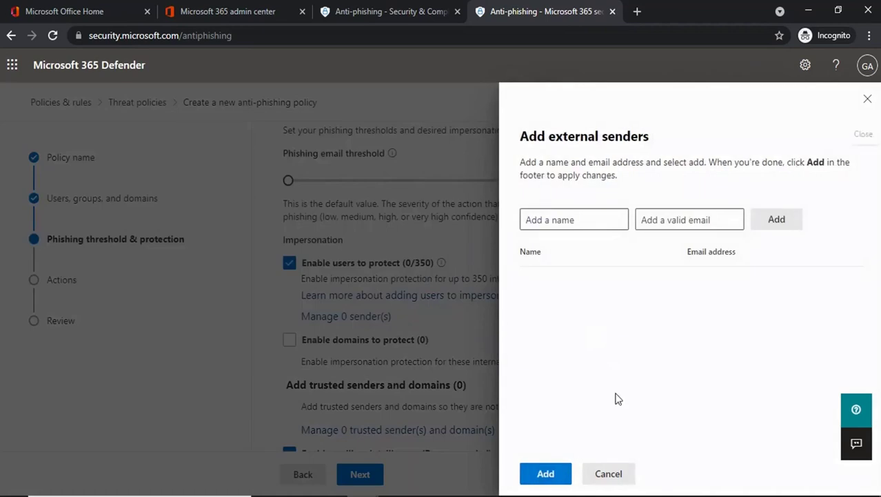
click(610, 476)
Enable domain impersonation protection and include domains I own
click(608, 483)
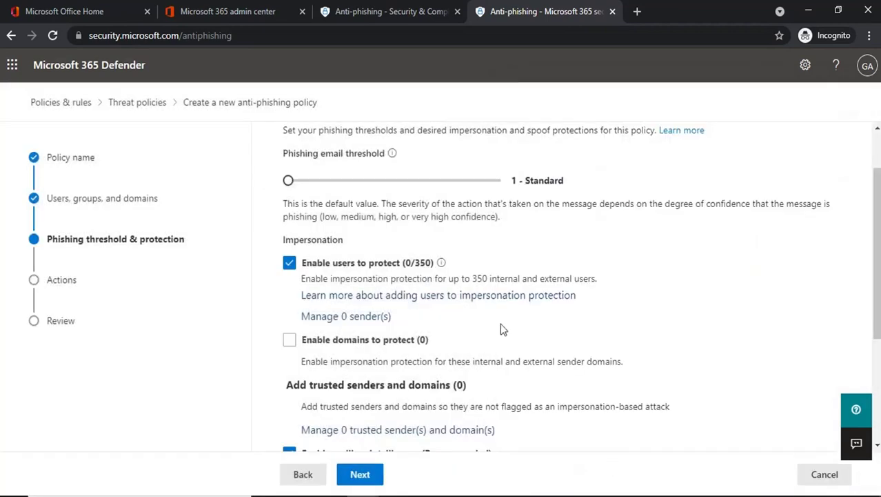
click(289, 339)
scroll(472, 357, down, 2)
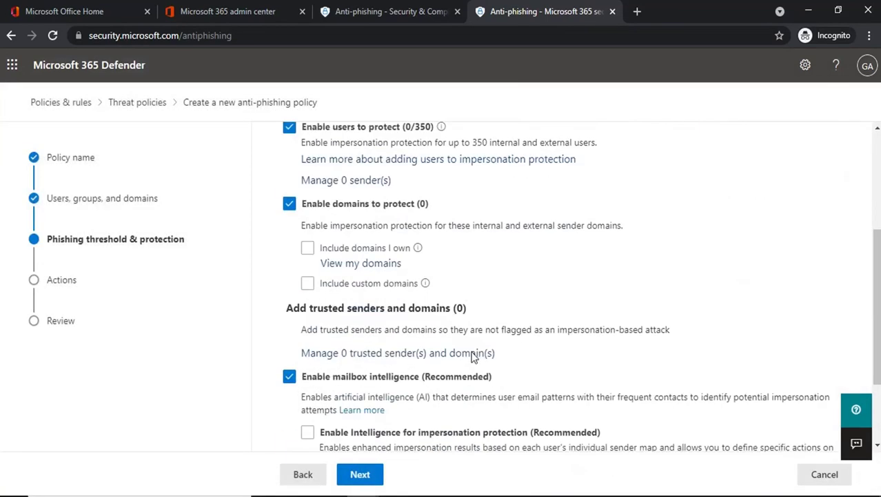
click(308, 250)
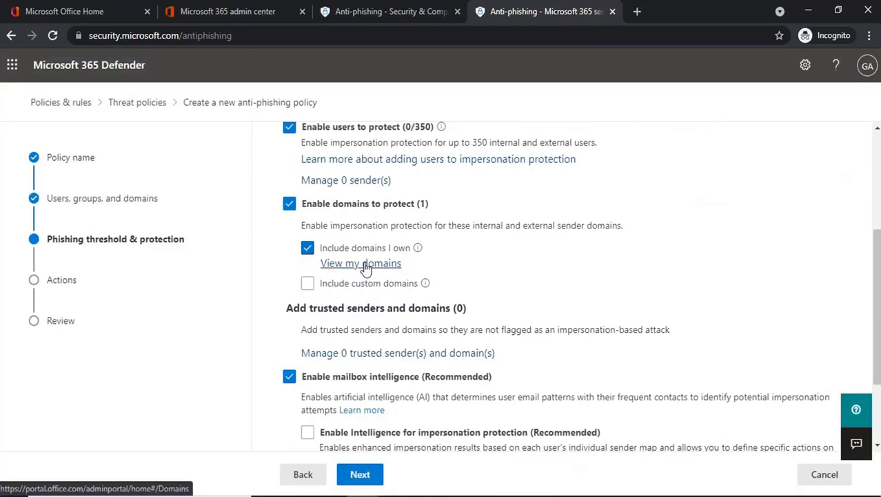
Open the View my domains link in a new admin center tab
triple_click(337, 265)
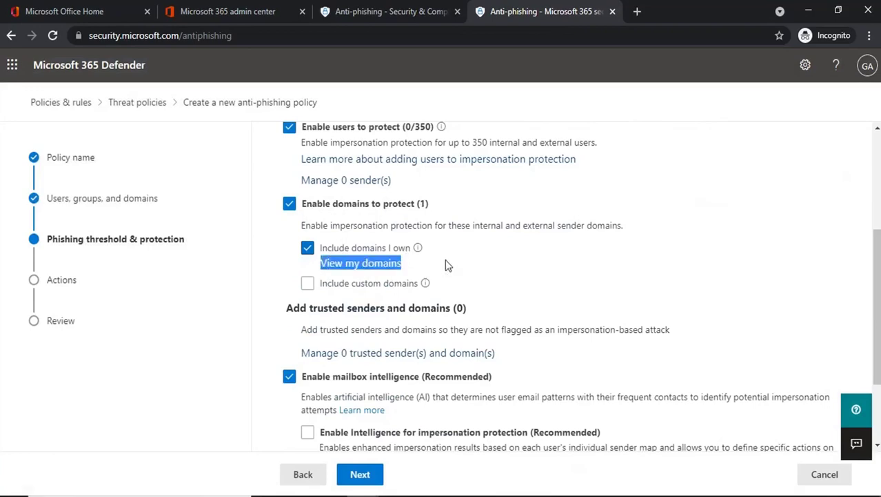
click(449, 264)
click(356, 268)
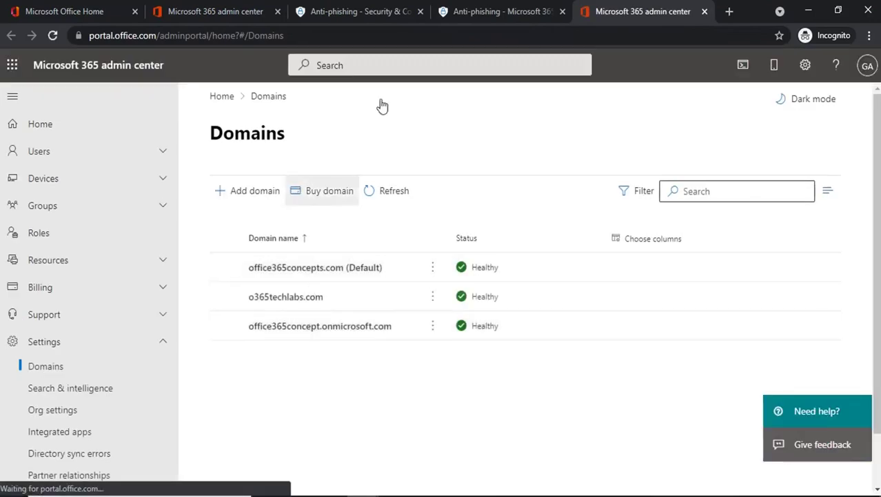
Back in the policy, include custom domains instead of domains I own
click(482, 11)
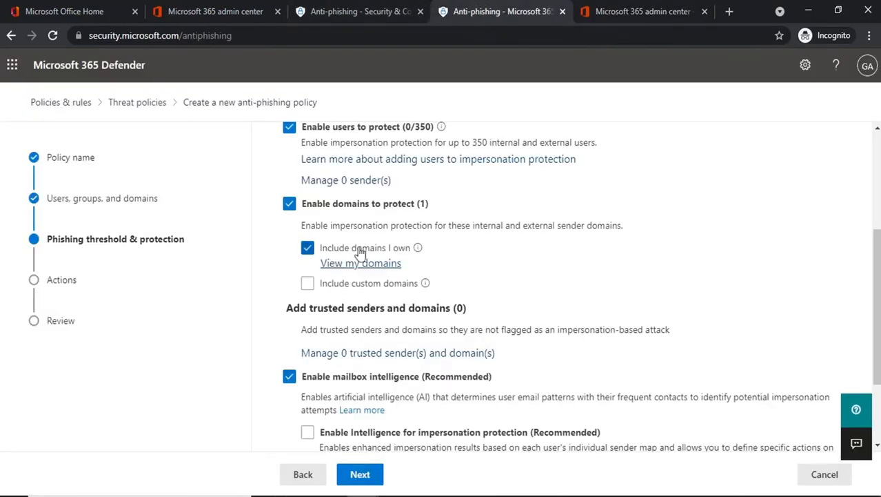
click(605, 16)
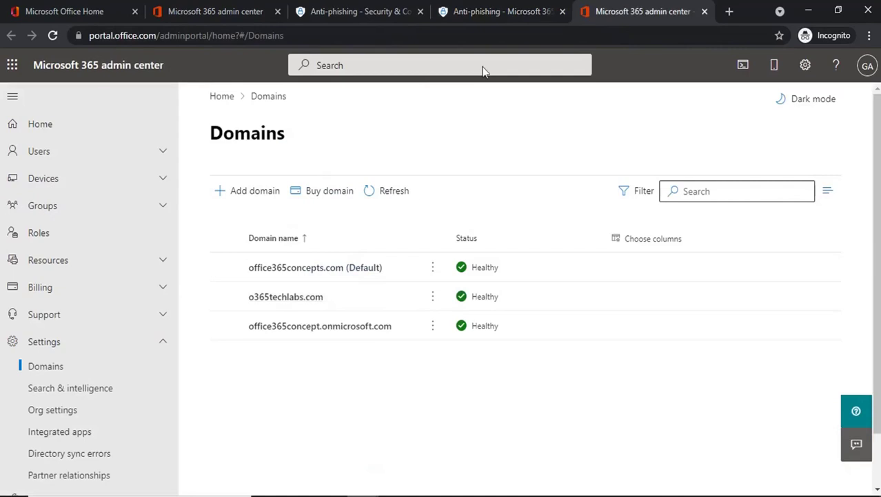
click(501, 11)
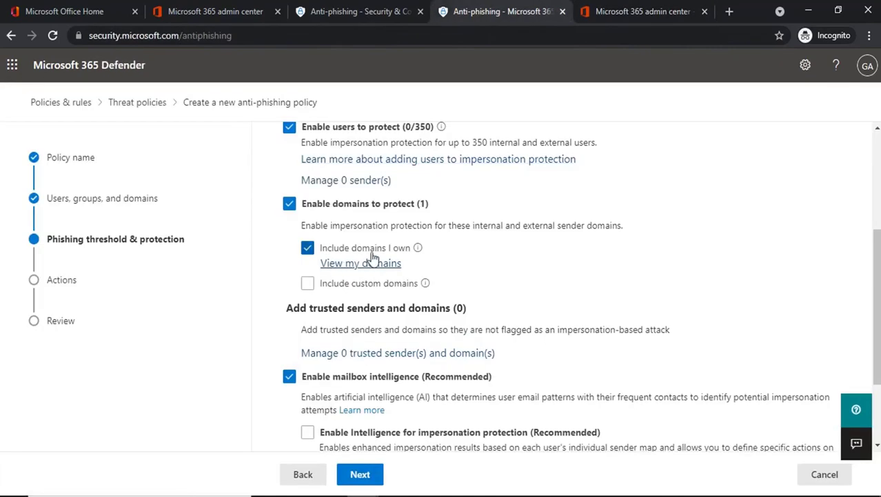
click(308, 283)
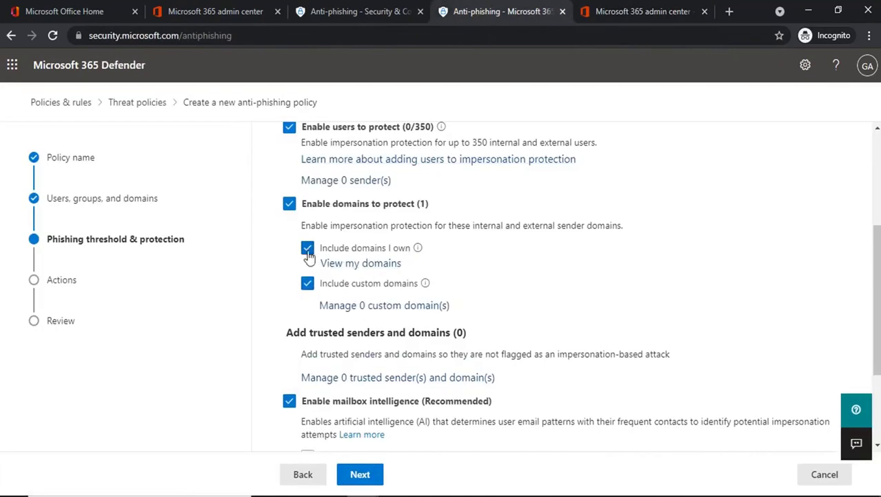
click(308, 250)
Look over o365techlabs.com and office365concepts.com in the admin center Domains list, then return to the policy
click(604, 11)
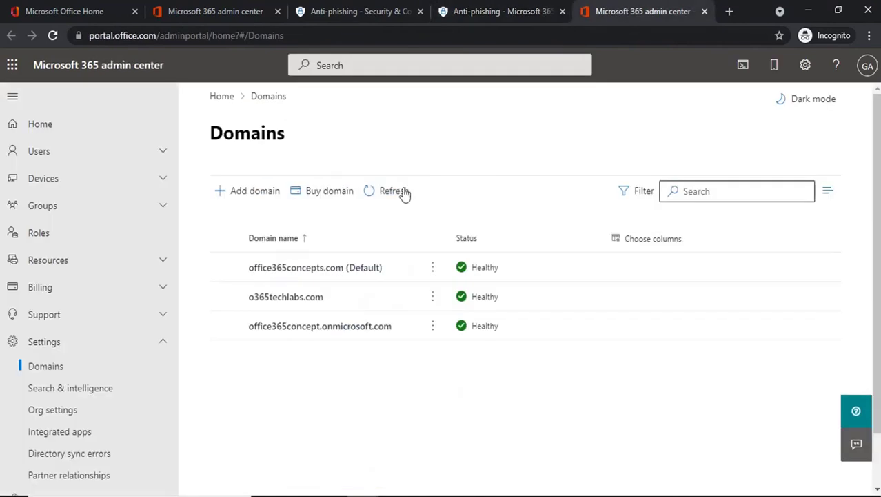
click(225, 297)
click(226, 268)
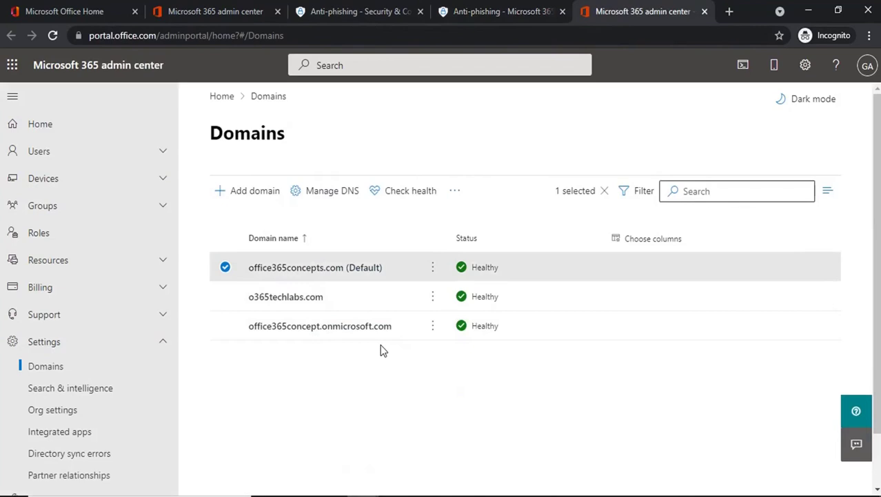
click(459, 11)
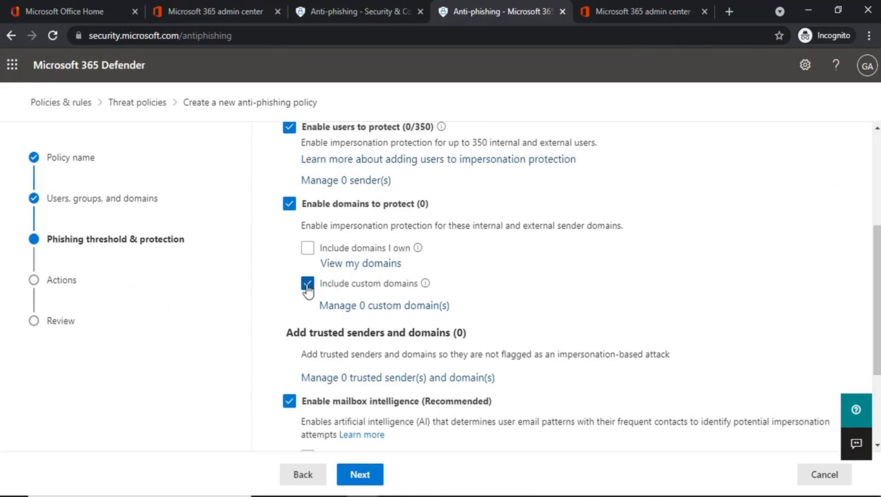
Untick Include custom domains and scroll down to the trusted senders and domains settings
click(308, 285)
scroll(307, 286, down, 2)
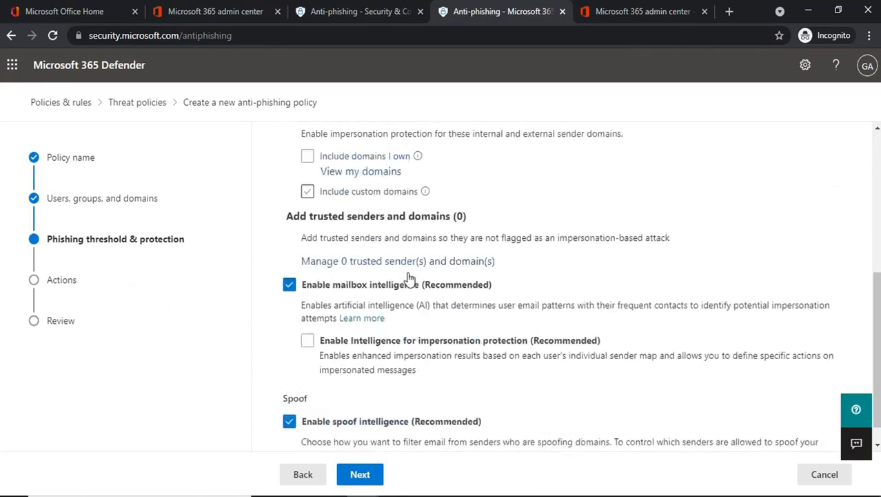
drag(287, 191, 431, 194)
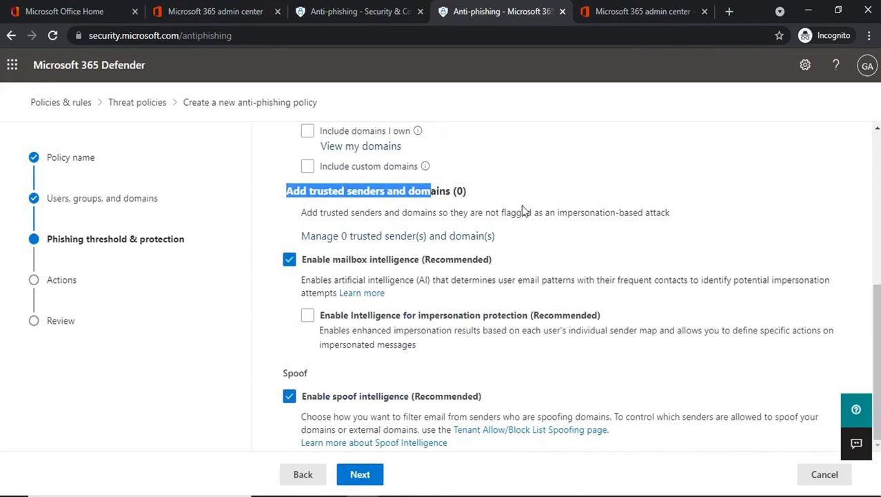
click(485, 197)
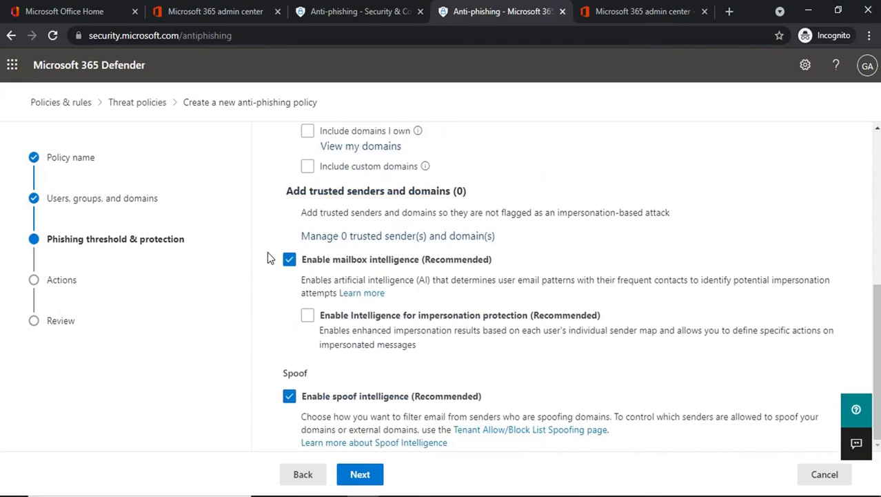
click(351, 235)
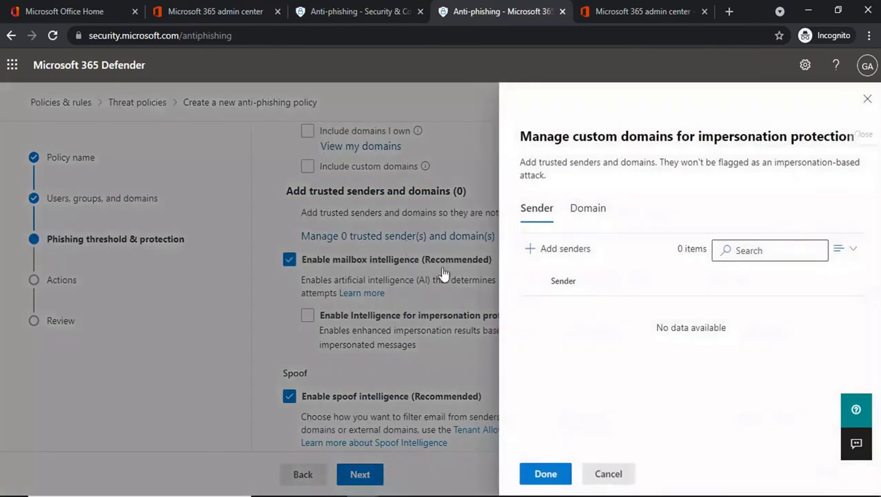
click(533, 250)
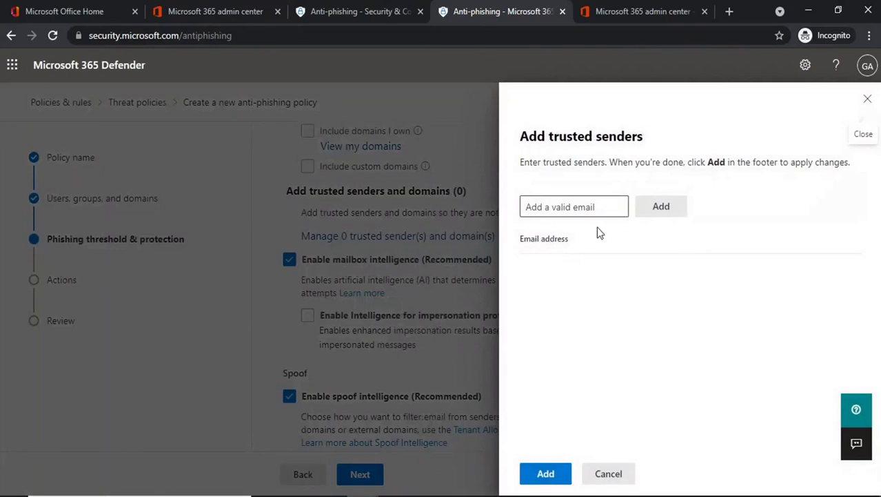
click(597, 473)
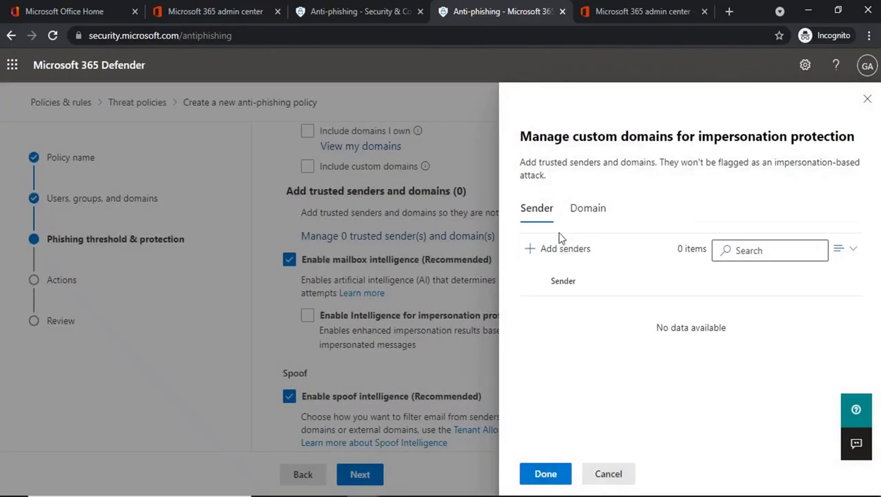
click(589, 216)
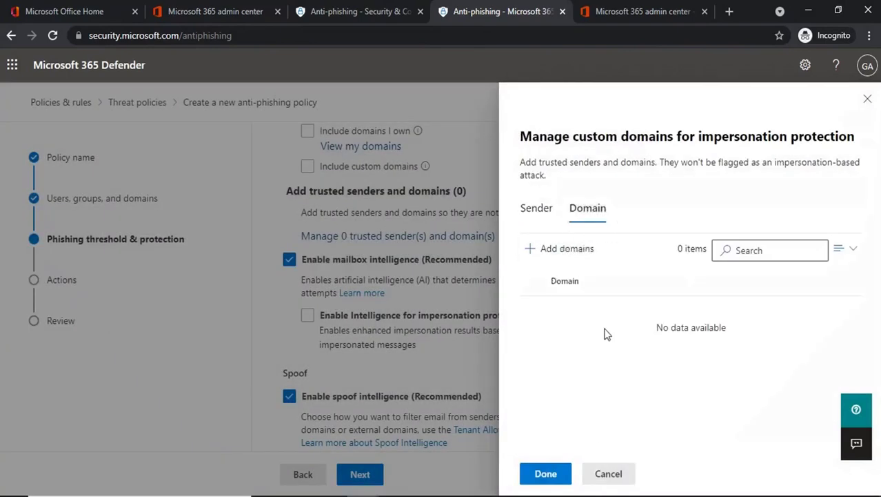
click(531, 250)
click(557, 217)
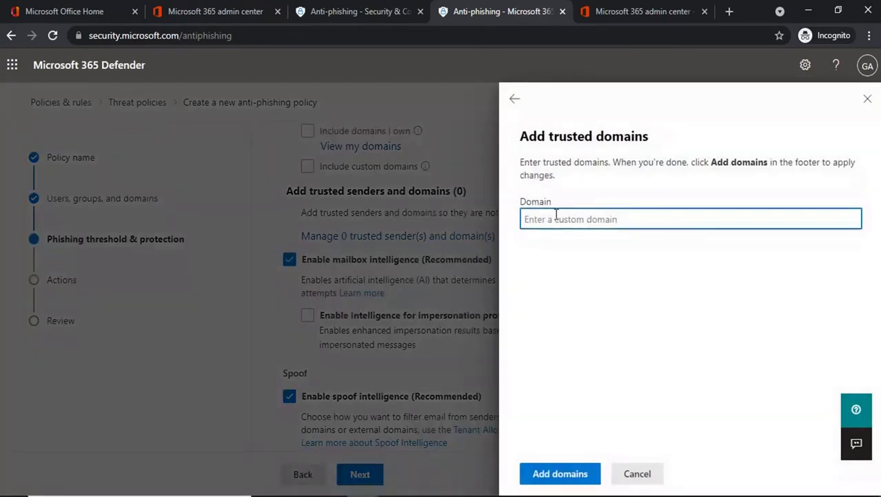
text(gmail.com)
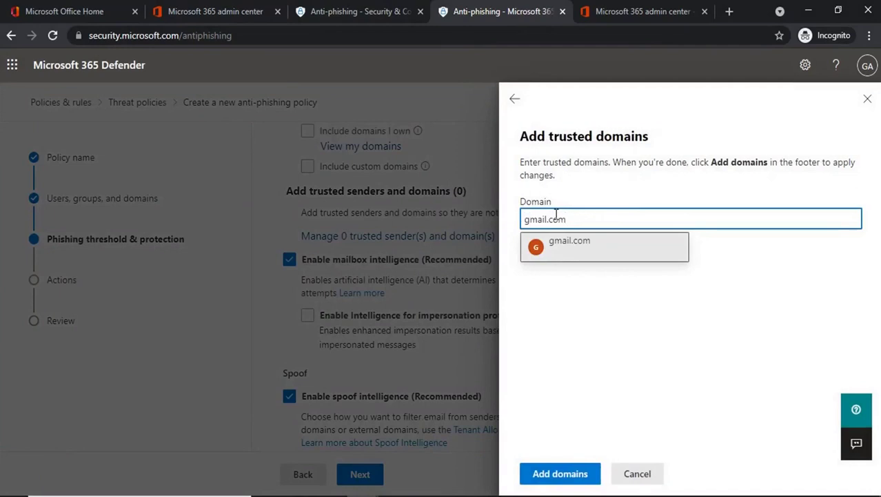
click(558, 245)
click(556, 476)
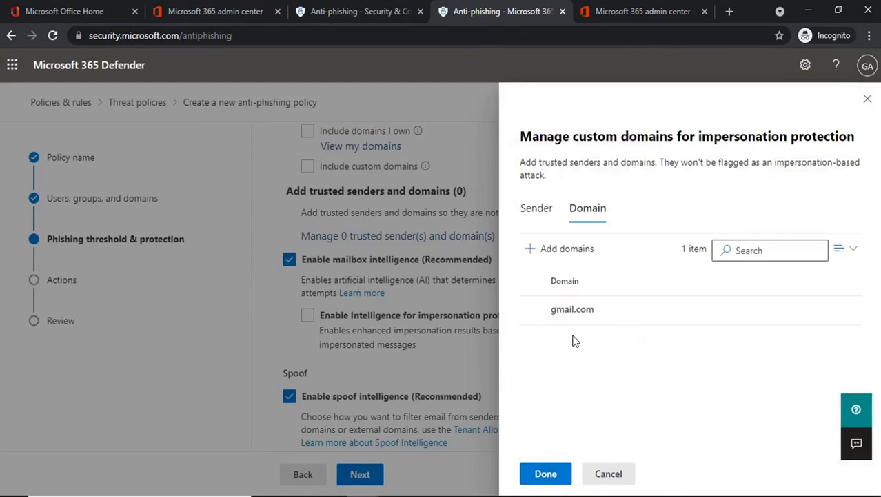
click(608, 474)
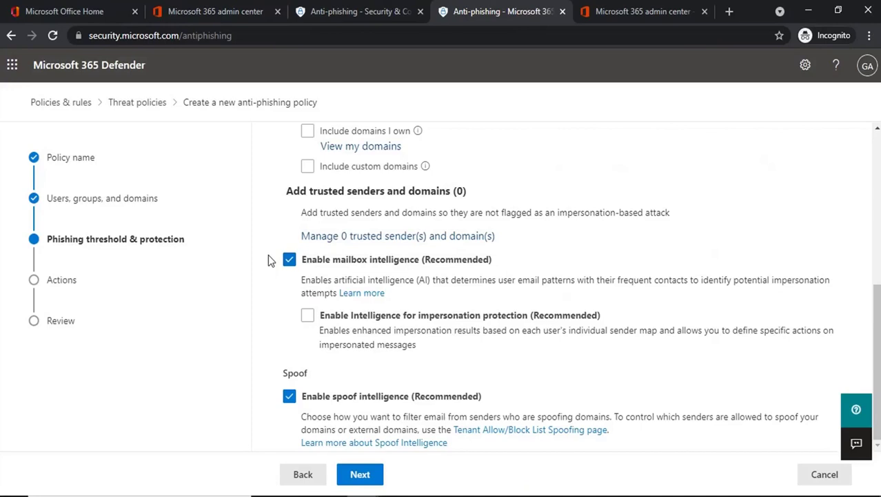
Enable Intelligence for impersonation protection and preview the Actions step
click(307, 315)
click(363, 474)
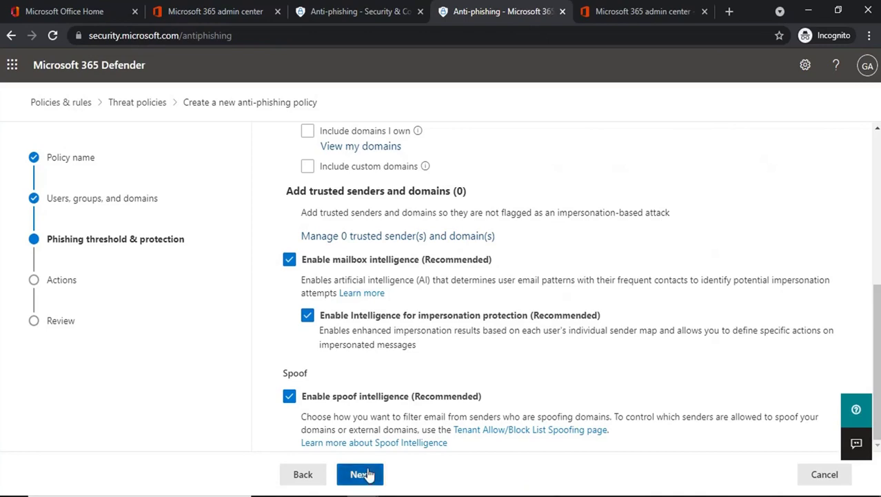
scroll(395, 269, up, 2)
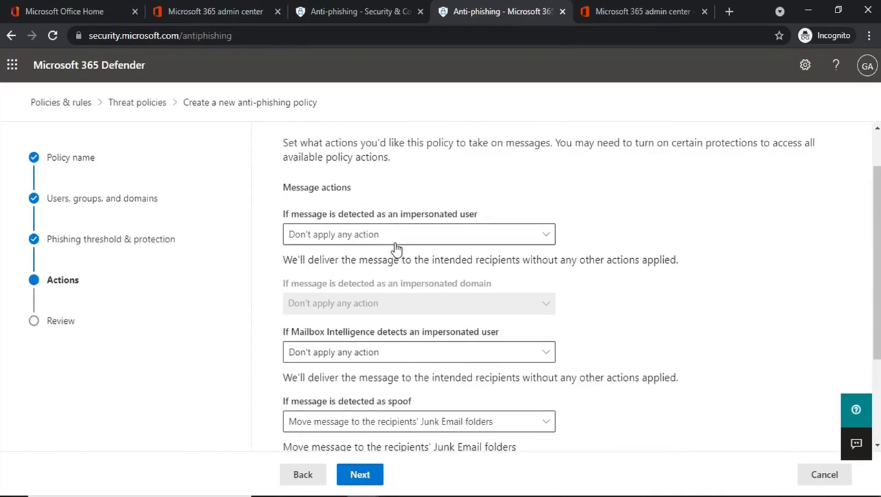
scroll(412, 169, down, 1)
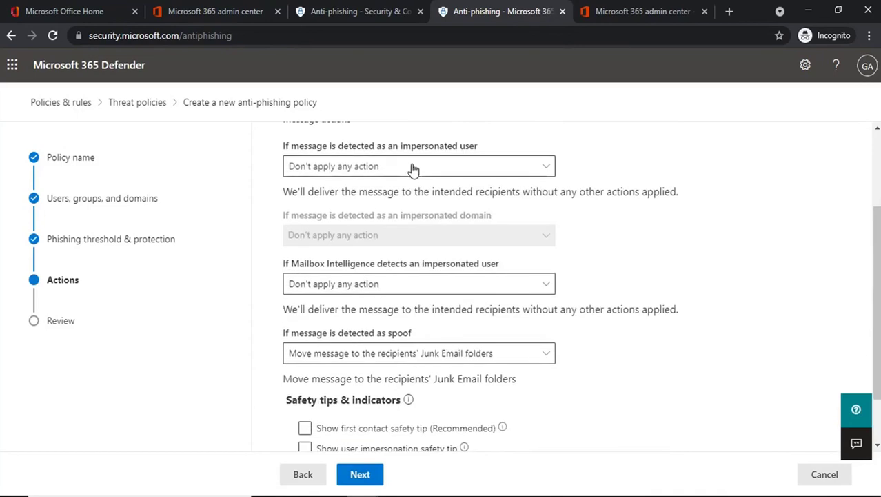
click(301, 474)
Move between the Actions step and Phishing threshold & protection, ending back on the protection settings
scroll(341, 378, down, 1)
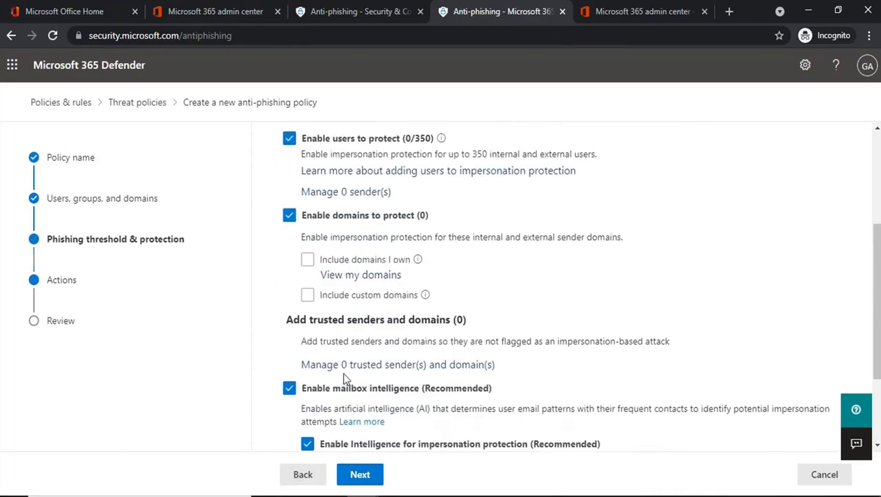
click(360, 474)
scroll(391, 295, up, 1)
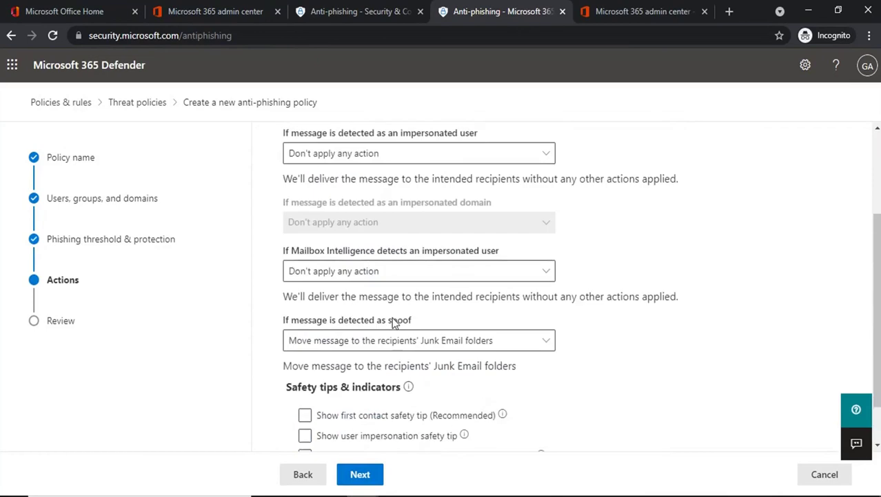
click(297, 477)
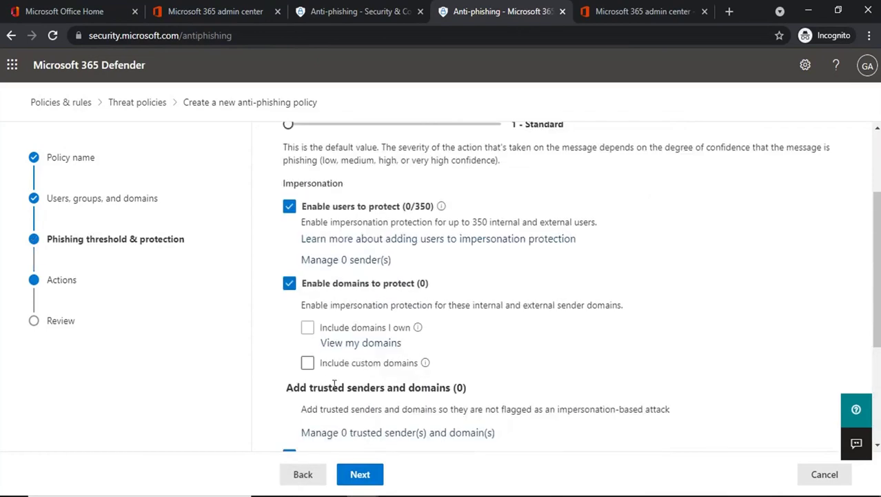
scroll(339, 367, down, 2)
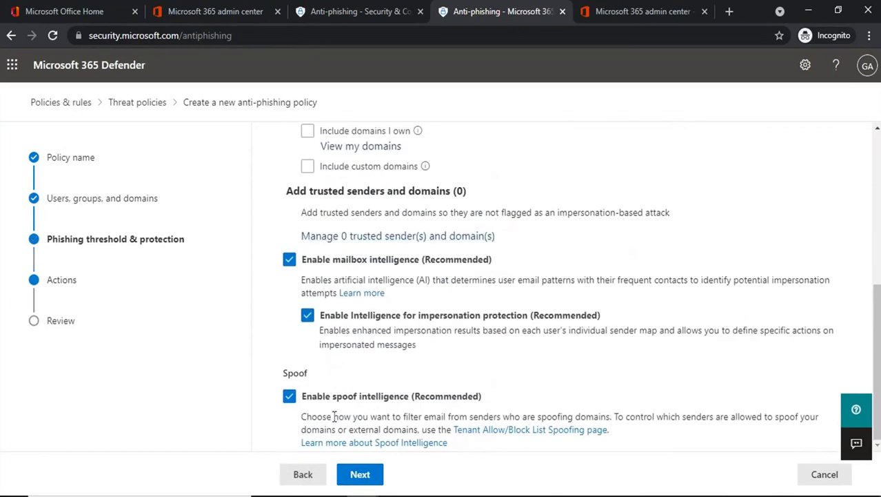
click(358, 471)
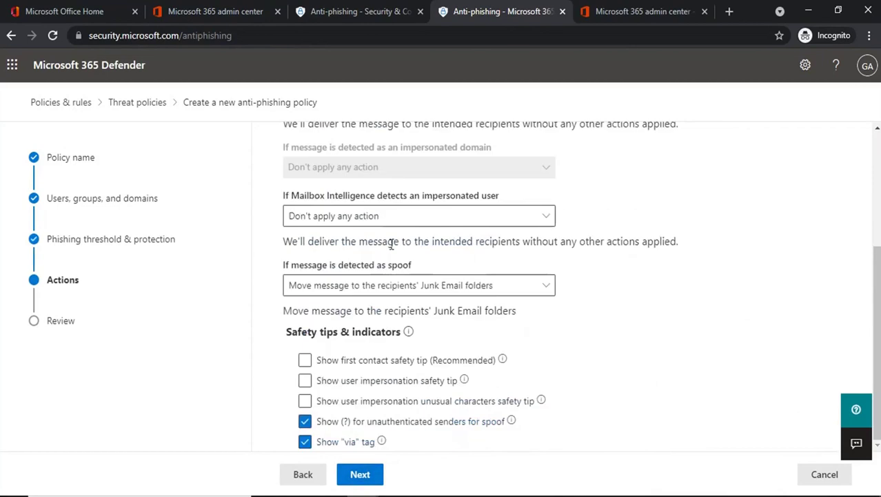
scroll(390, 232, up, 1)
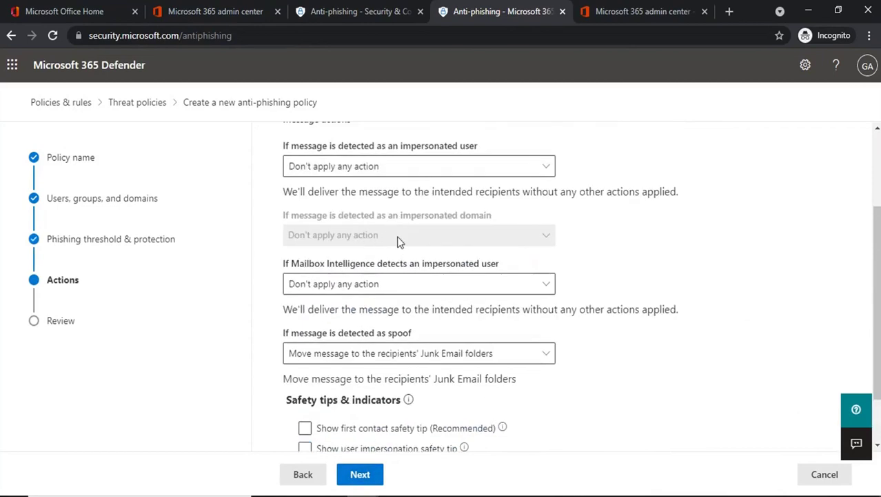
click(307, 476)
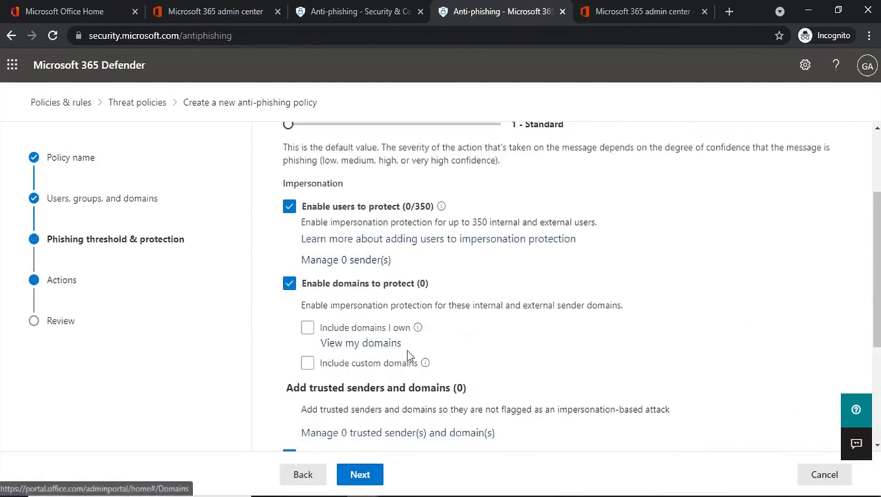
scroll(409, 357, down, 3)
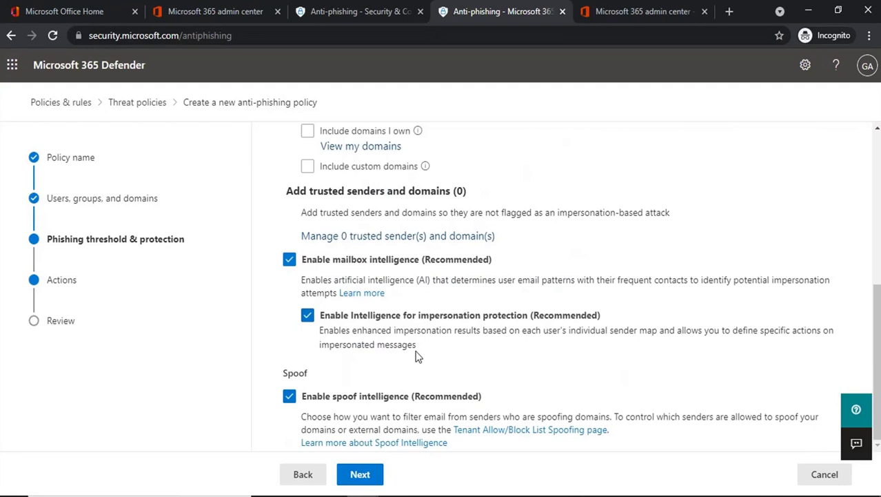
Uncheck 'Enable spoof intelligence', confirm the Actions step's spoof action is greyed out, then go back
click(289, 398)
click(358, 478)
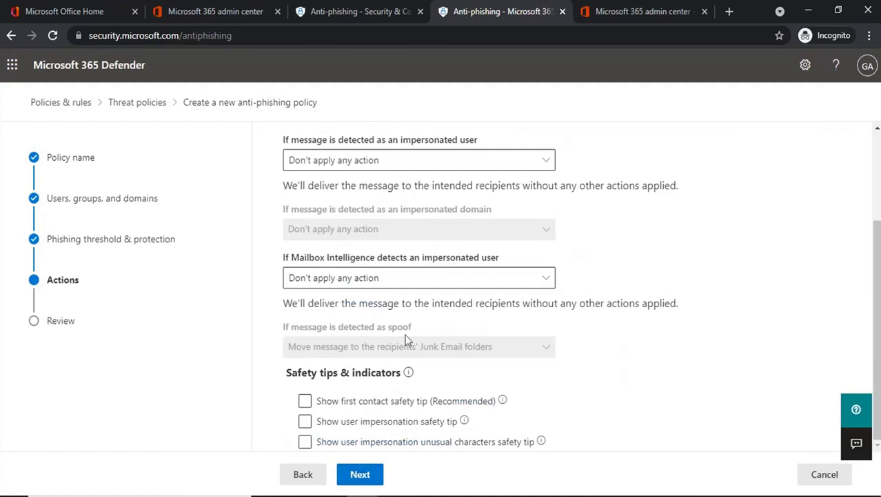
drag(280, 327, 416, 331)
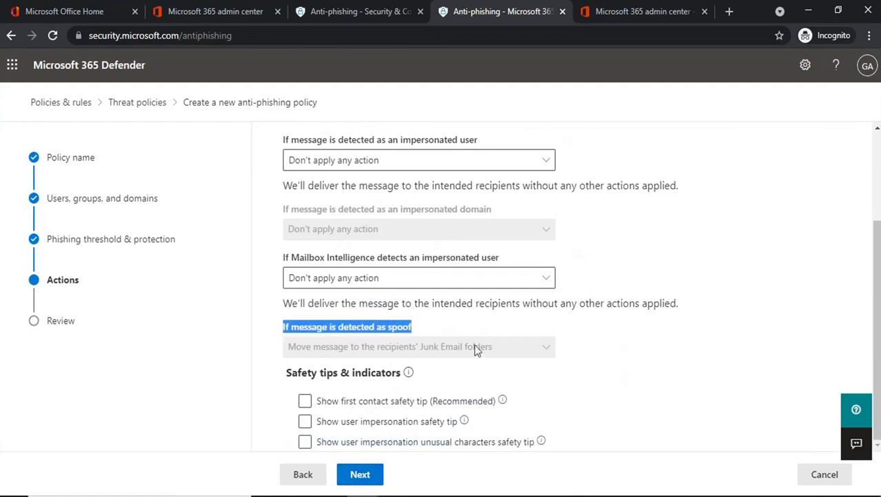
click(397, 331)
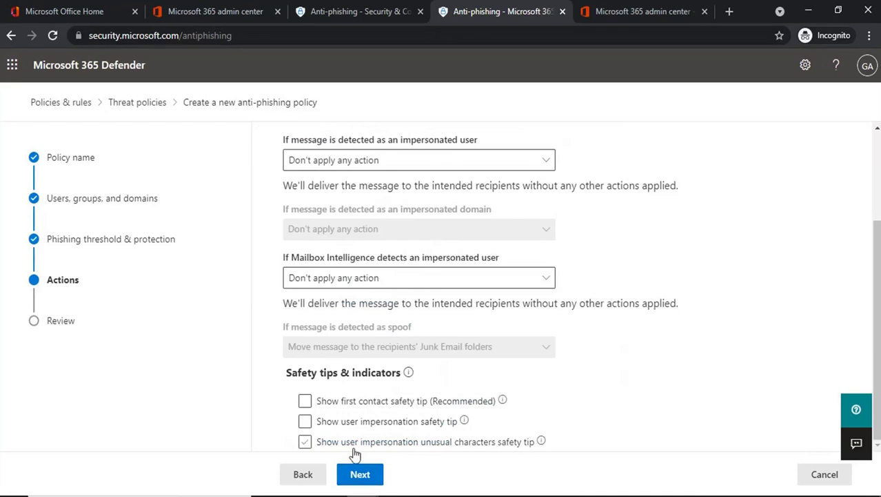
click(302, 474)
scroll(396, 375, down, 3)
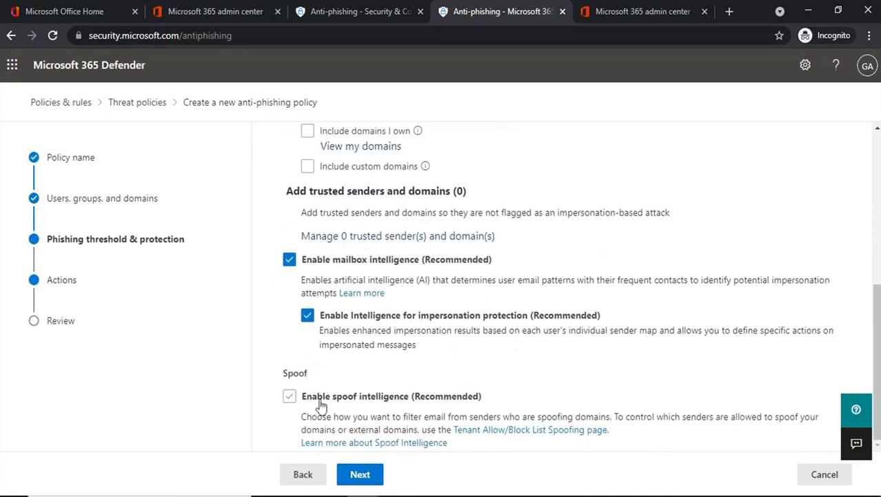
click(289, 396)
scroll(387, 356, up, 3)
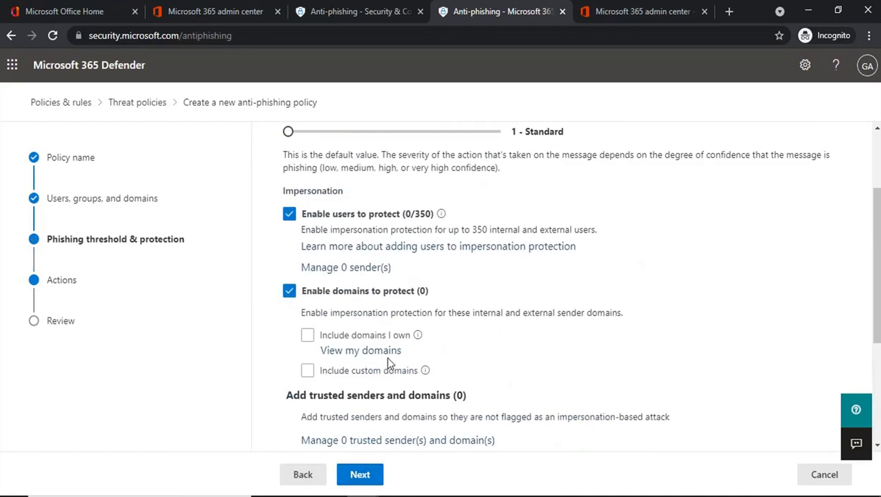
scroll(387, 357, up, 3)
scroll(376, 384, down, 1)
scroll(376, 384, down, 2)
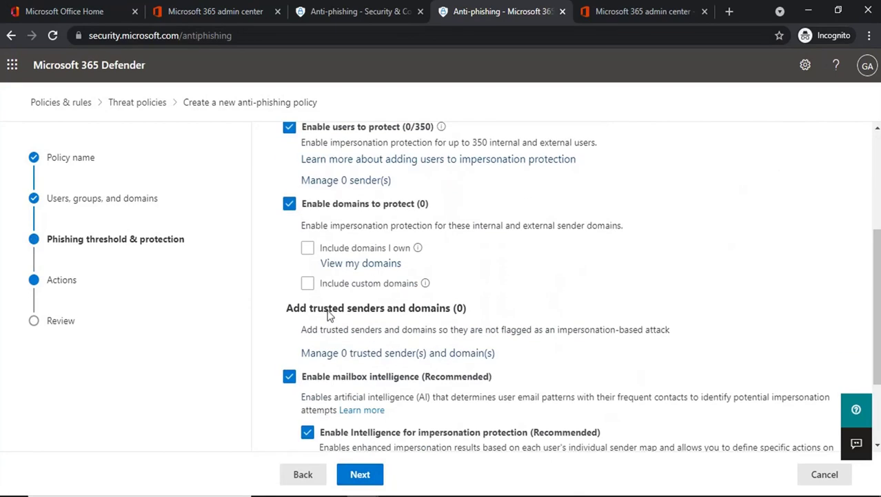
click(307, 283)
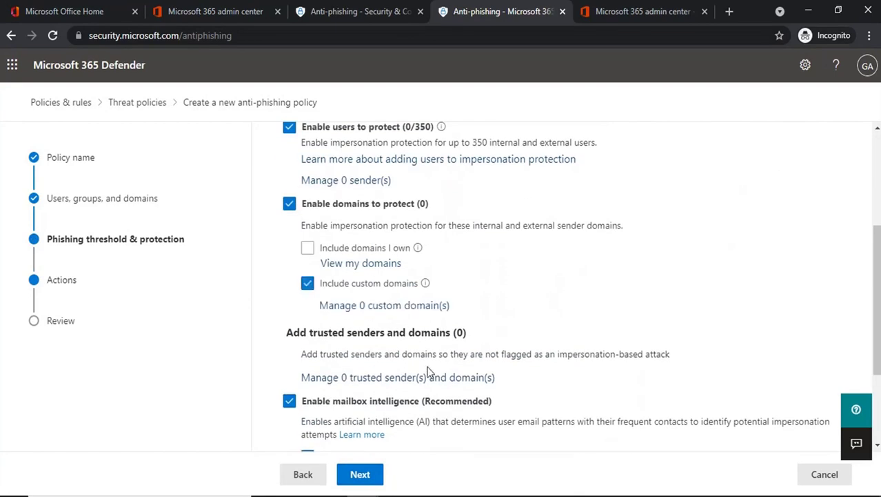
scroll(427, 373, down, 2)
scroll(427, 372, up, 2)
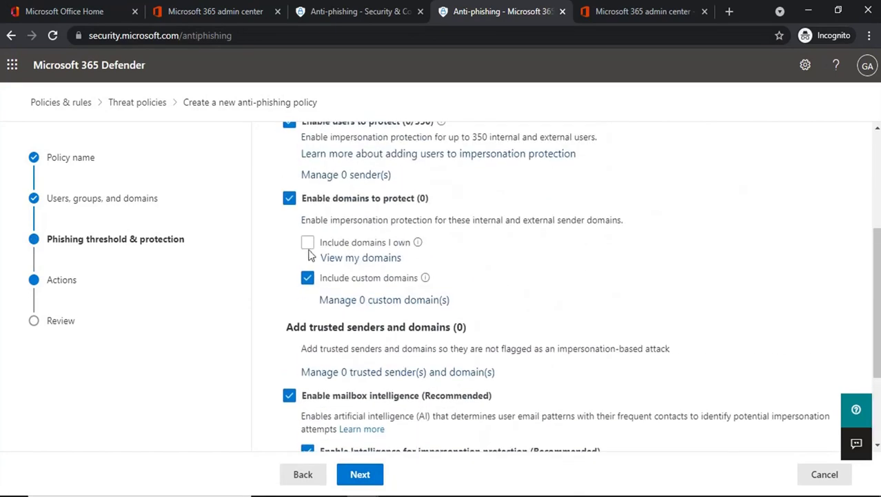
click(307, 242)
click(307, 277)
scroll(405, 359, down, 2)
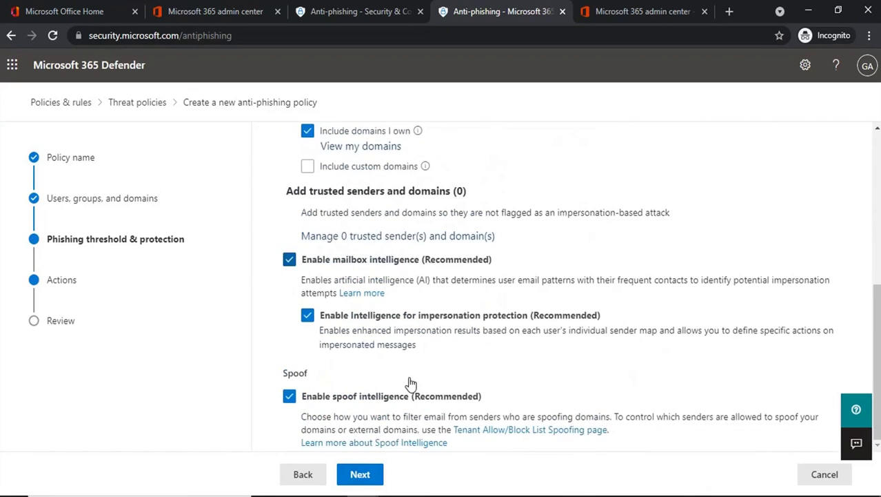
click(360, 474)
scroll(435, 322, up, 4)
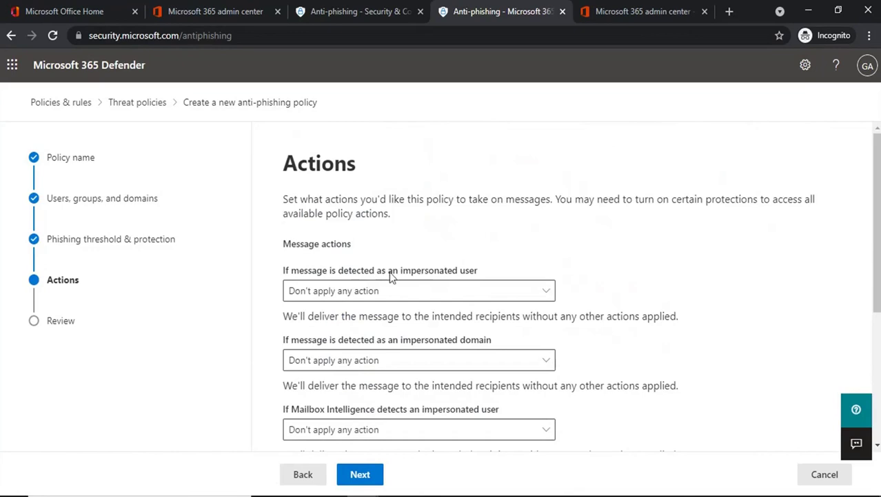
click(300, 474)
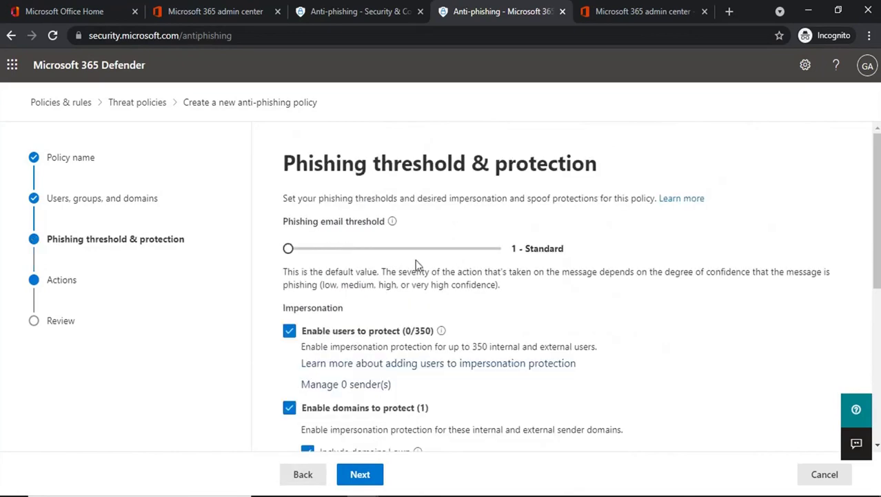
scroll(389, 306, down, 5)
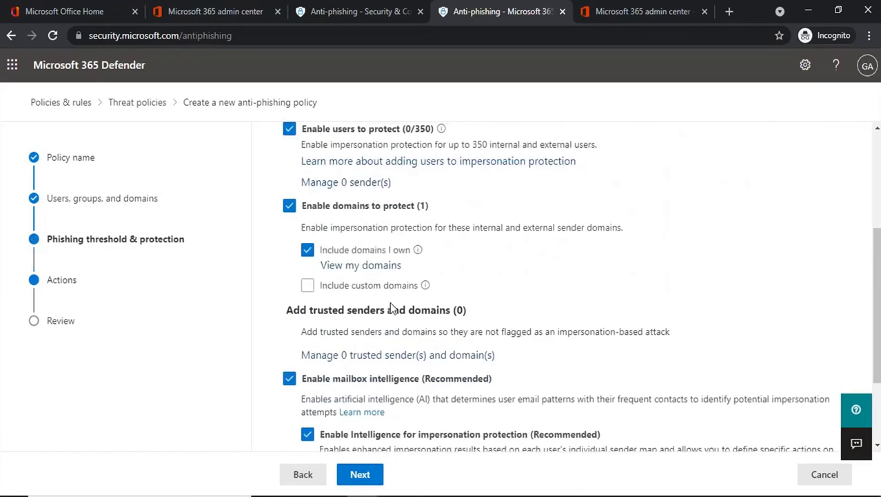
On the Actions step, check the impersonated-user action list and leave it with no action applied
click(360, 474)
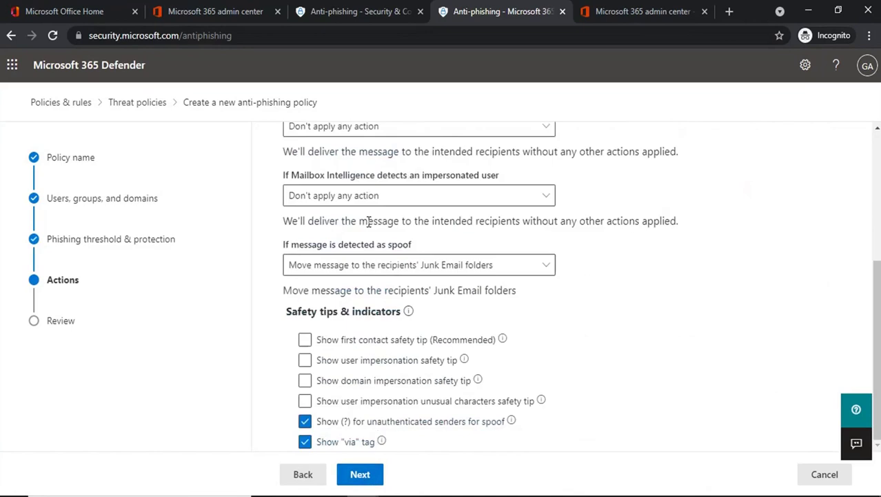
scroll(387, 283, up, 5)
scroll(388, 280, down, 1)
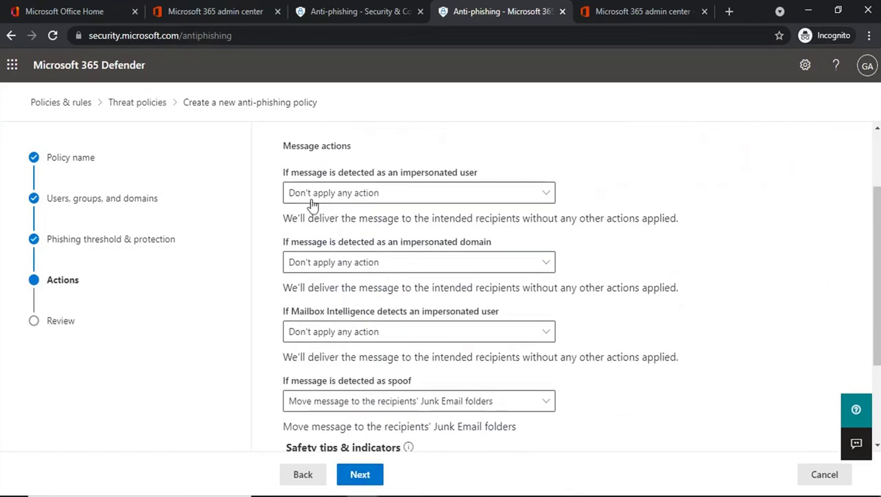
drag(283, 173, 469, 174)
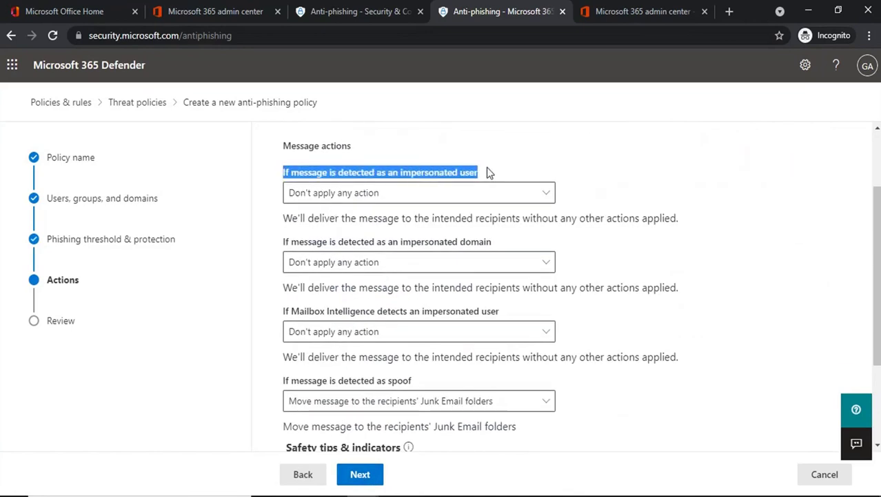
click(486, 170)
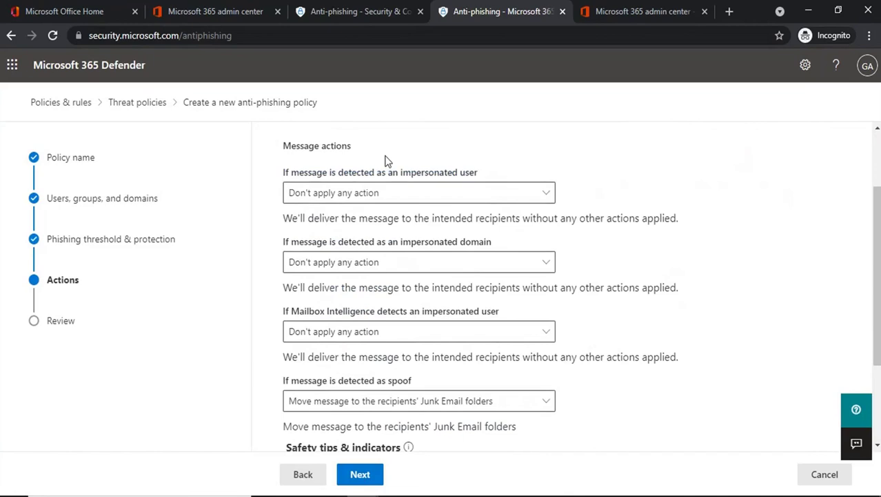
click(399, 199)
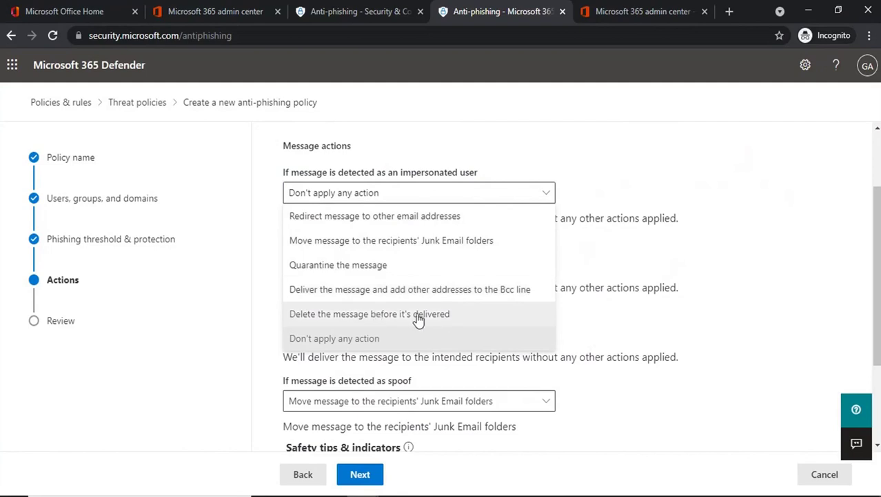
click(378, 342)
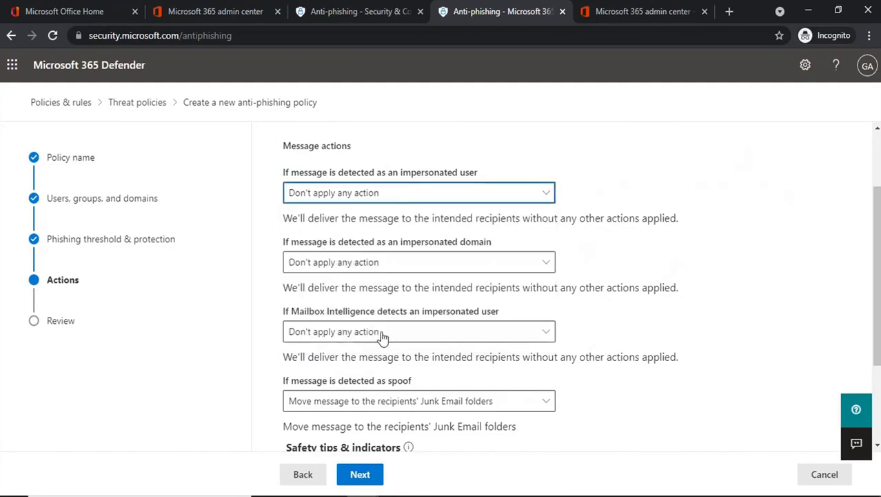
Check the impersonated-domain and Mailbox Intelligence action lists, leaving both unchanged
click(403, 265)
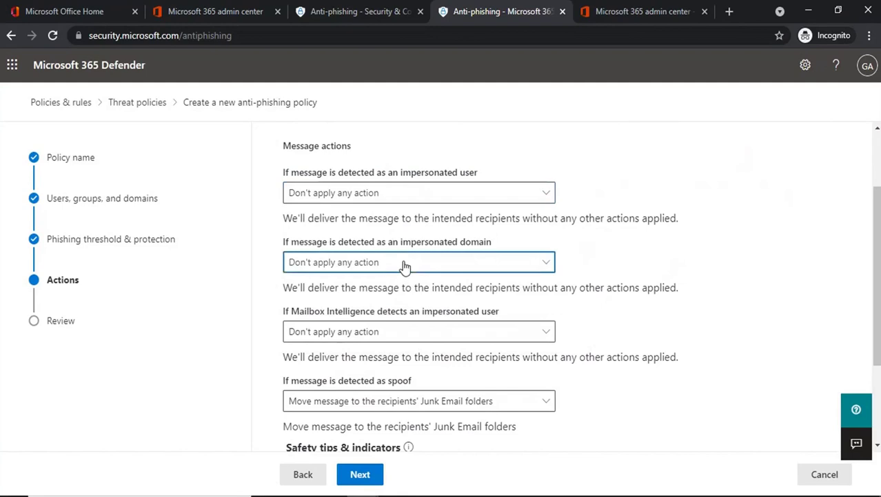
click(357, 241)
drag(281, 250, 299, 241)
click(299, 240)
click(372, 267)
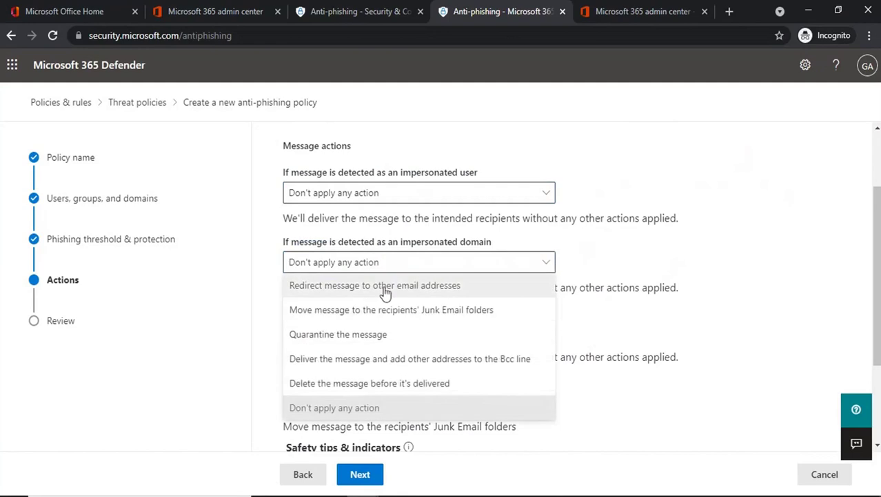
scroll(562, 309, down, 1)
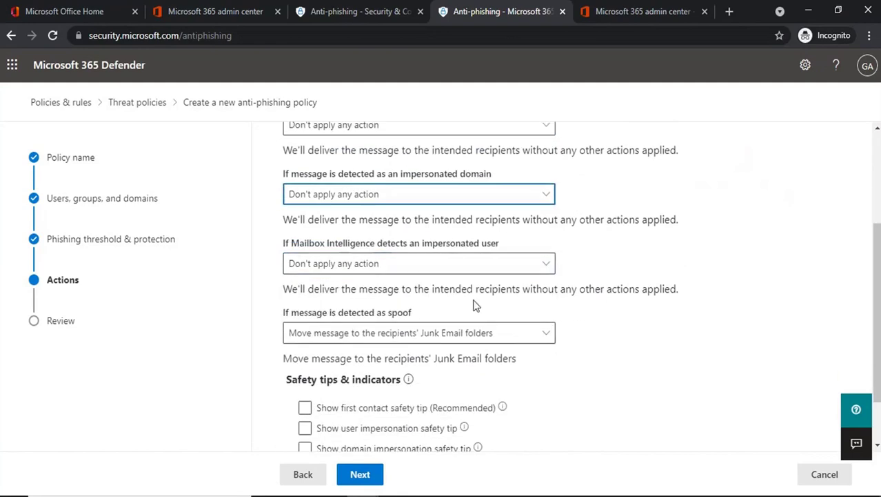
click(275, 250)
drag(276, 249, 511, 250)
click(429, 262)
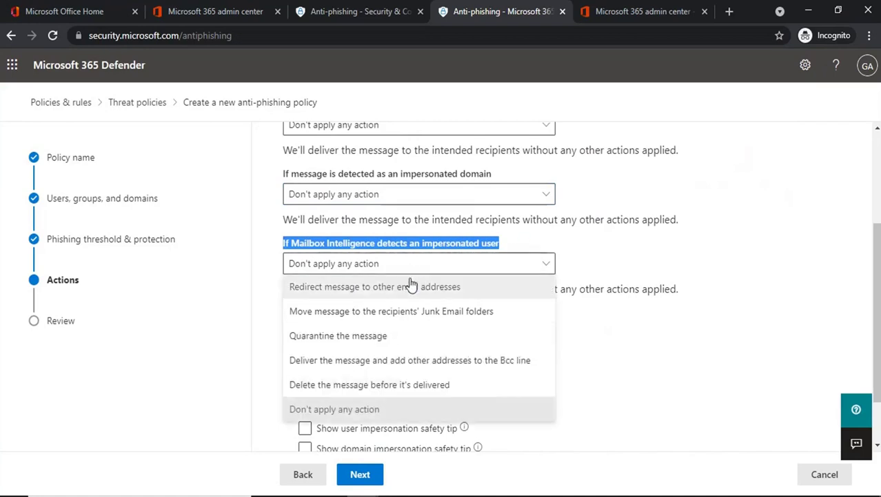
click(334, 409)
Go back to Phishing threshold & protection, then forward again to the Actions step
click(303, 474)
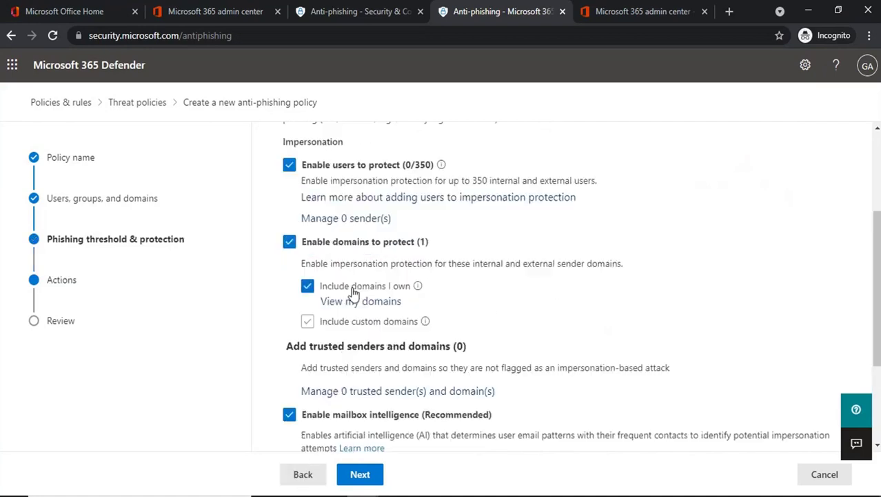
scroll(317, 345, down, 3)
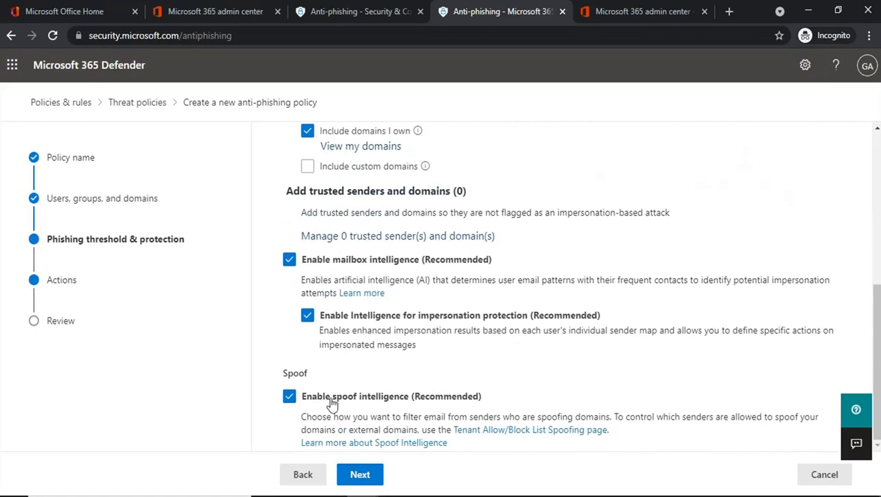
click(374, 481)
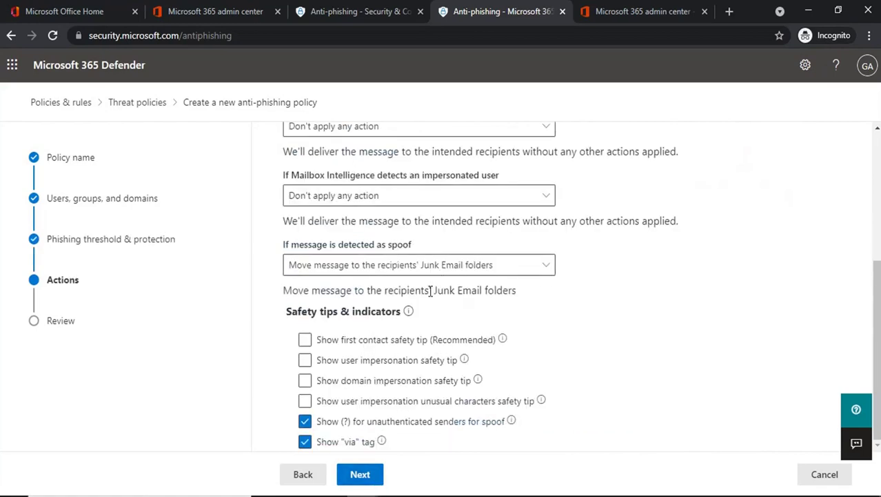
scroll(431, 288, up, 5)
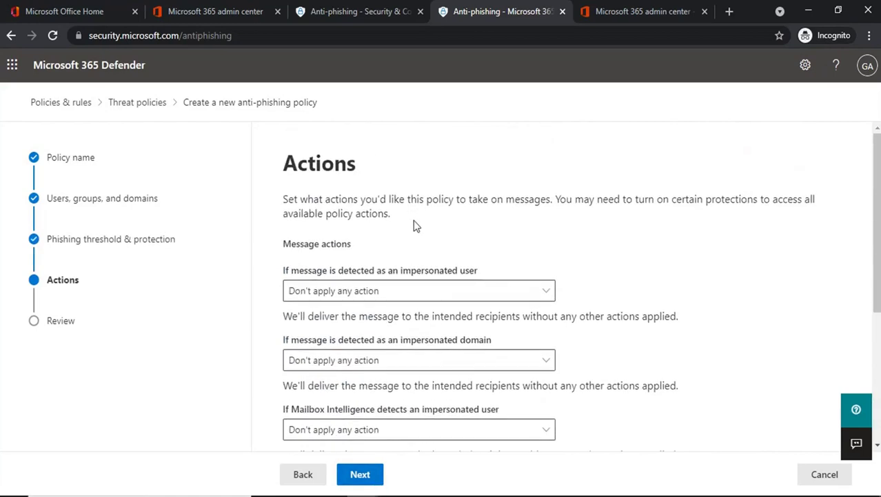
scroll(414, 221, down, 2)
scroll(413, 220, down, 1)
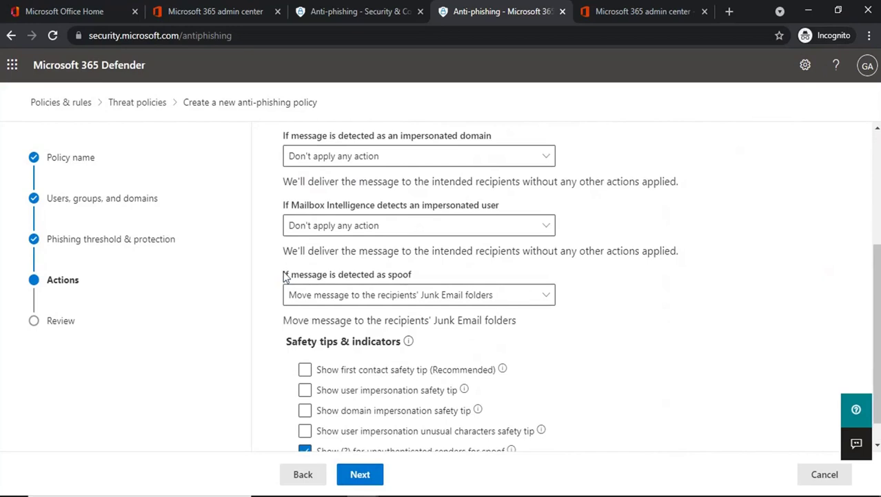
Keep spoofed messages going to recipients' Junk Email folders and scroll down to Safety tips & indicators
drag(284, 274, 416, 280)
click(423, 273)
click(399, 301)
click(596, 320)
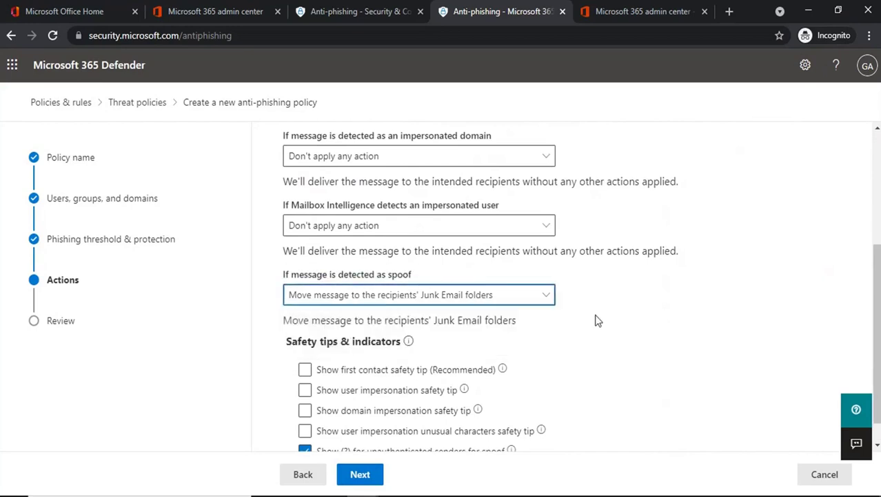
scroll(596, 320, down, 1)
drag(277, 312, 403, 312)
Tick 'Show first contact safety tip' and 'Show user impersonation safety tip'
click(340, 314)
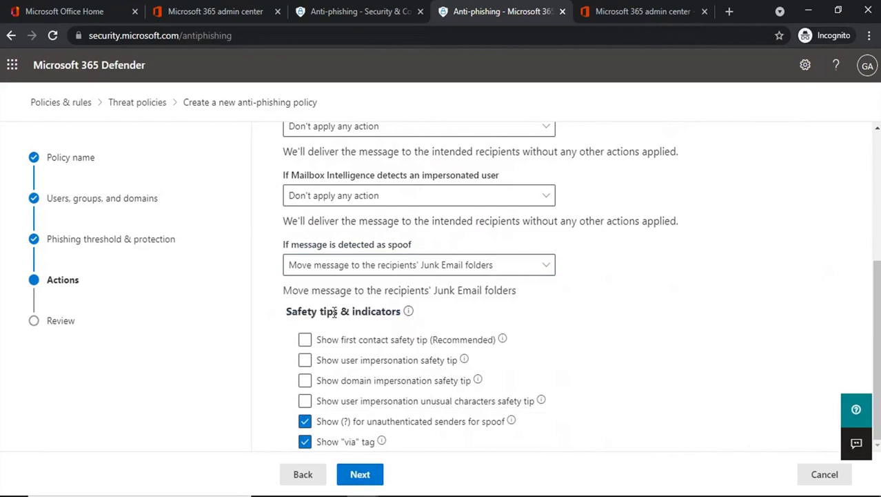
click(305, 341)
click(305, 362)
Tick the domain impersonation and unusual characters safety tips, keeping the (?) unauthenticated-sender symbol on
click(306, 382)
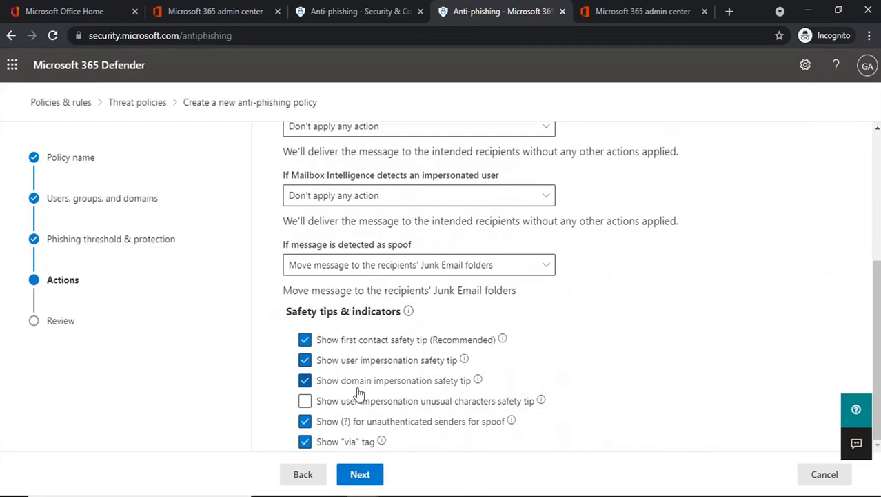
click(304, 401)
click(304, 421)
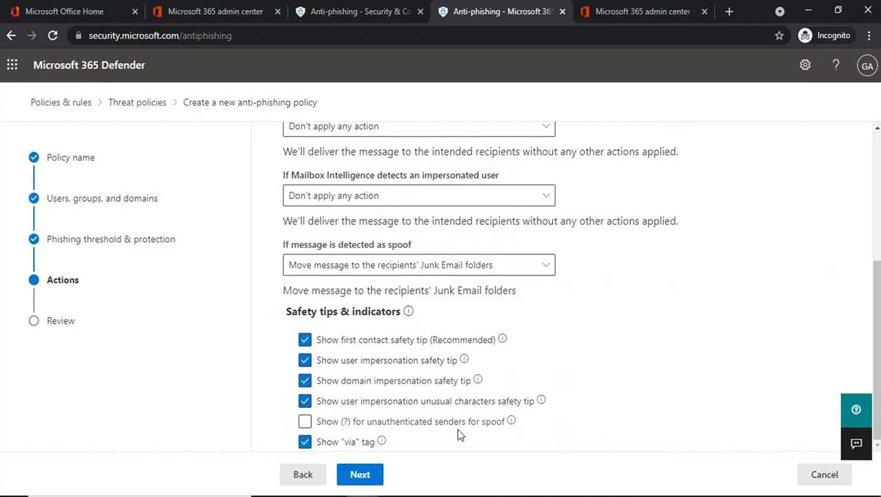
click(303, 423)
Move to the Review step and scroll through the policy settings, with every safety tip On
click(360, 476)
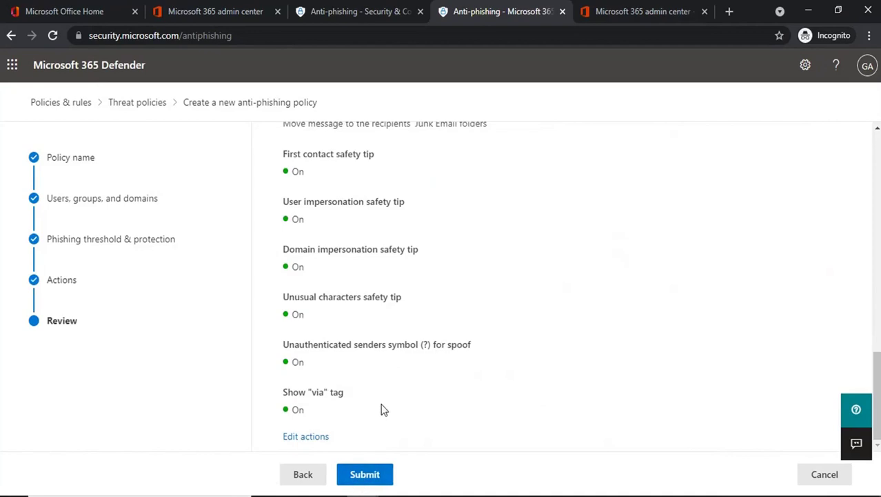
scroll(458, 376, up, 15)
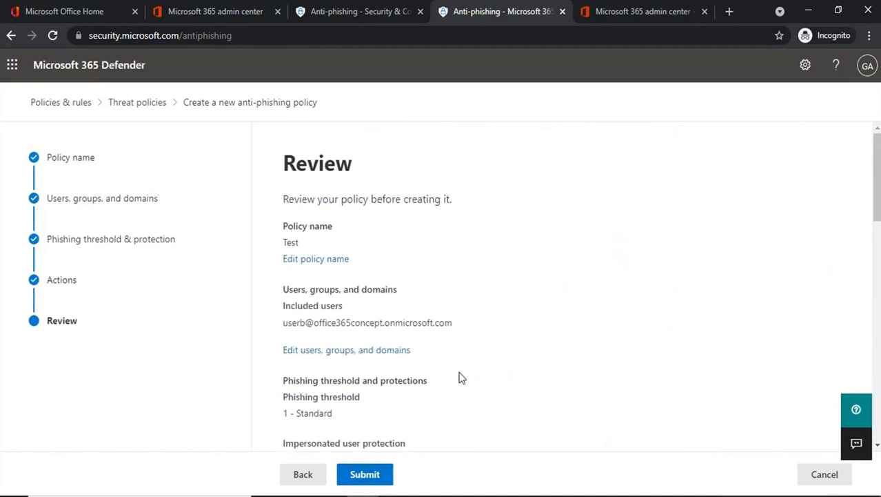
scroll(458, 376, down, 8)
scroll(460, 378, down, 10)
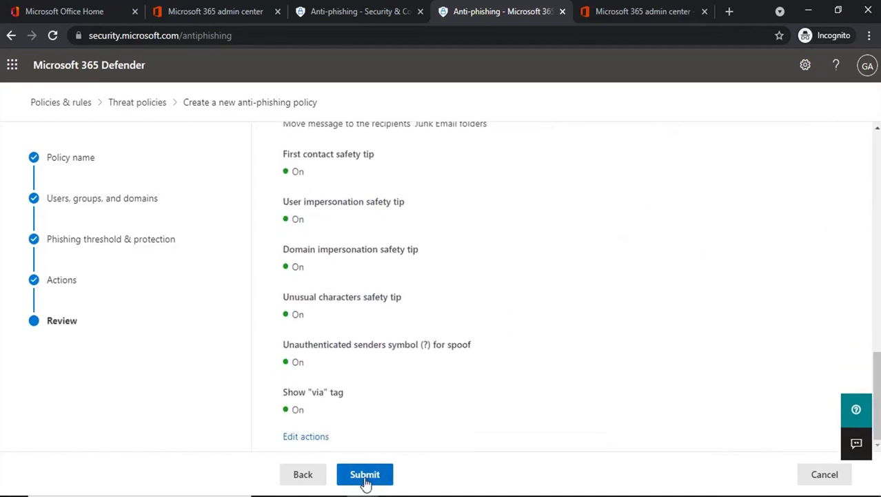